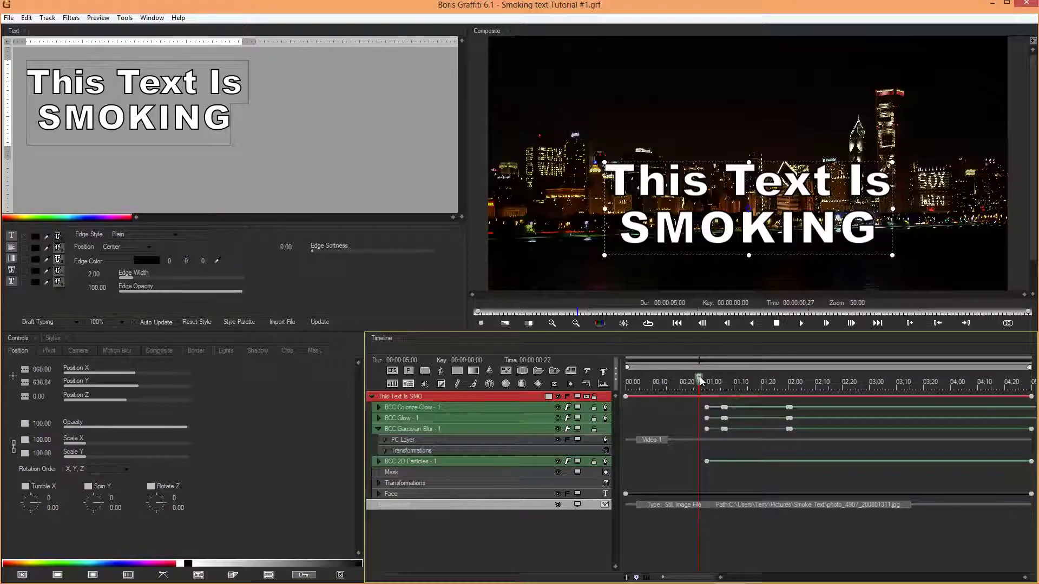
Scrub the preview to 00:00:01:19, where half of 'This Text Is SMOKING' has become smoke.
{"action": "left_click_drag", "start_coordinate": [699, 377], "coordinate": [759, 382]}
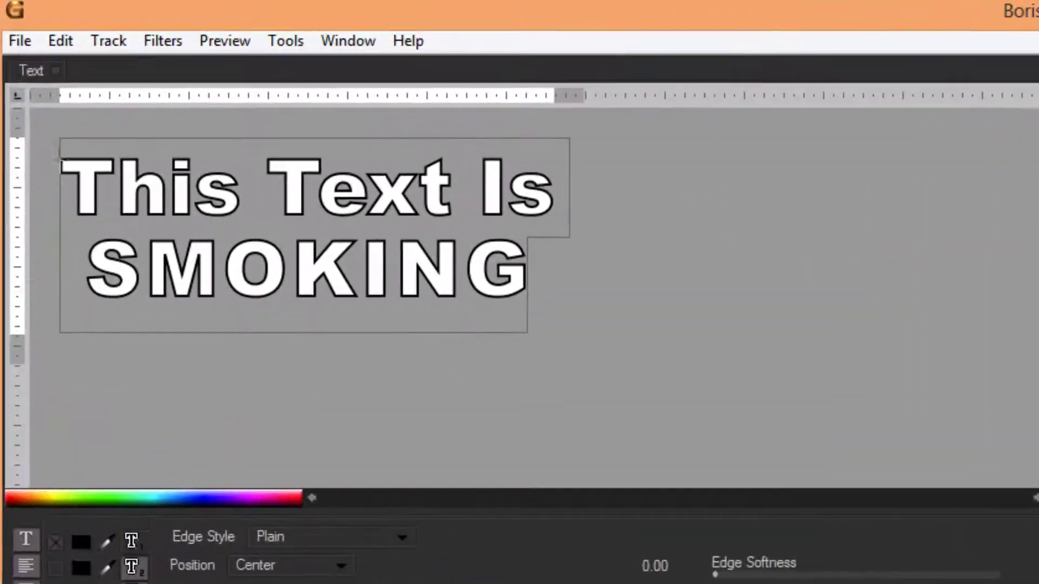
Save the settings to the Desktop as 'Smoking text Tutorial #1example' using Save Settings As.
{"action": "left_click", "coordinate": [21, 41]}
{"action": "mouse_move", "coordinate": [114, 311]}
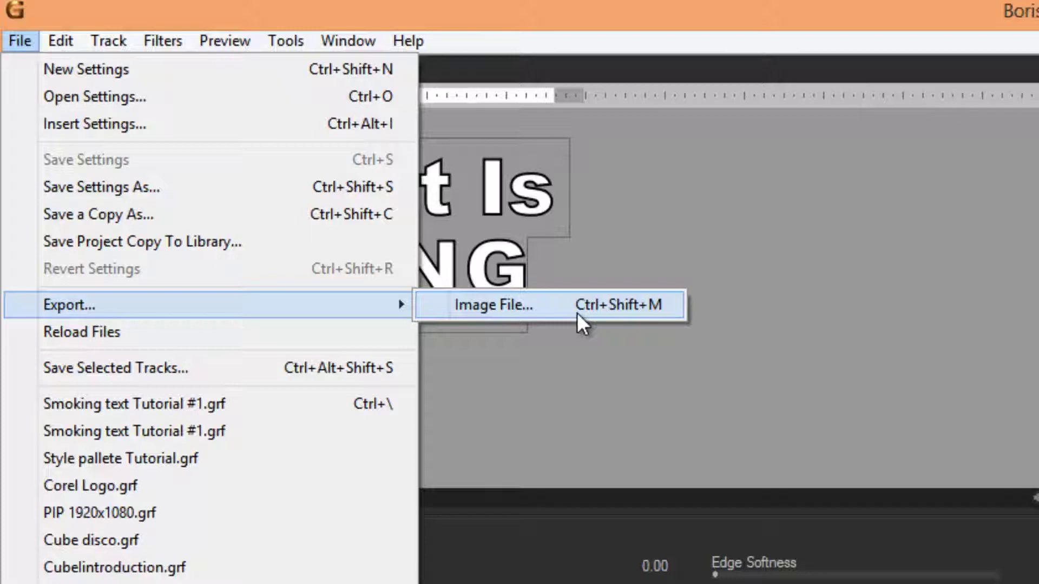
{"action": "left_click", "coordinate": [103, 187]}
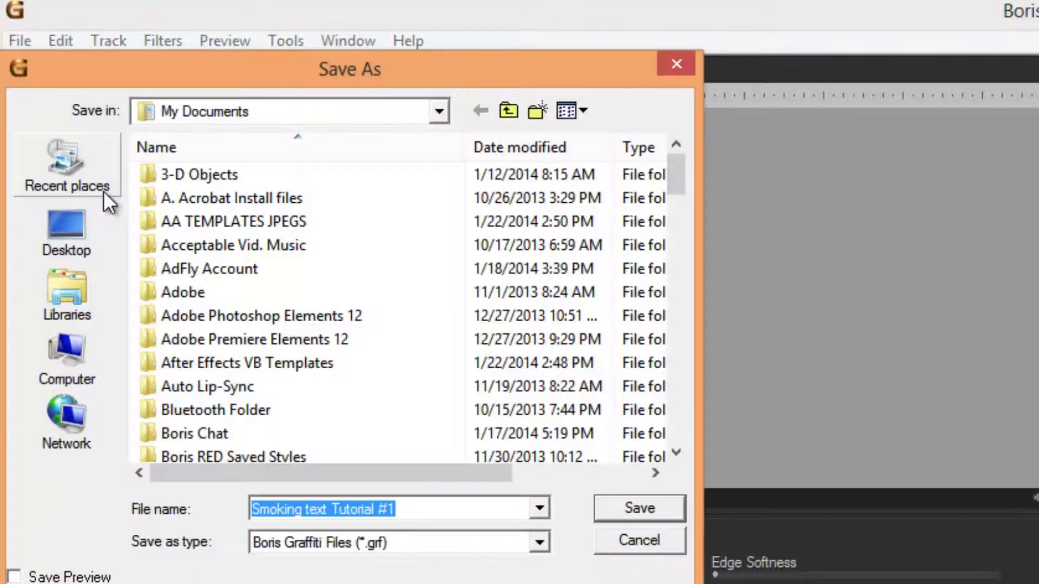
{"action": "left_click", "coordinate": [77, 229]}
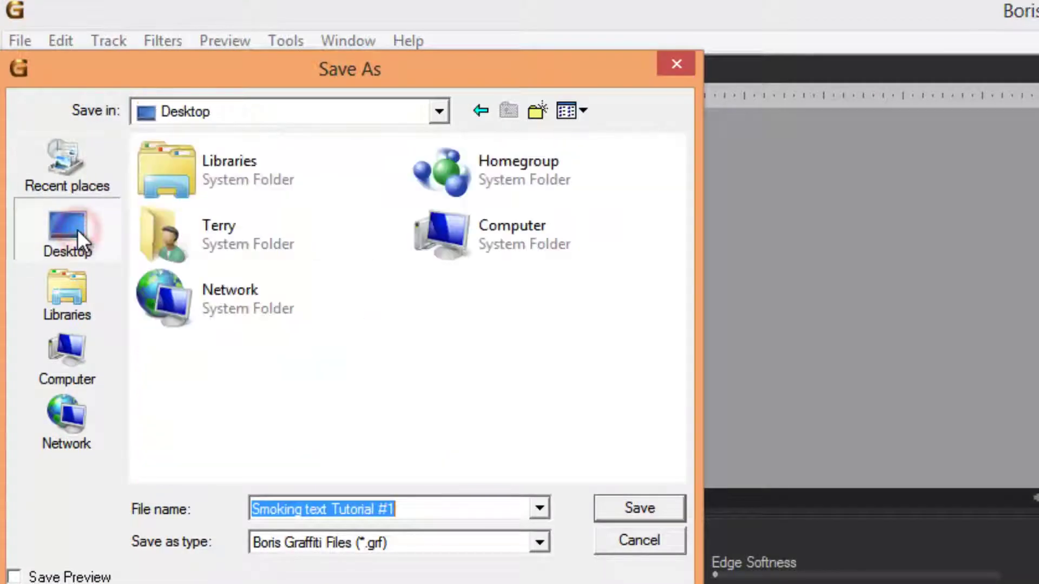
{"action": "left_click", "coordinate": [423, 508]}
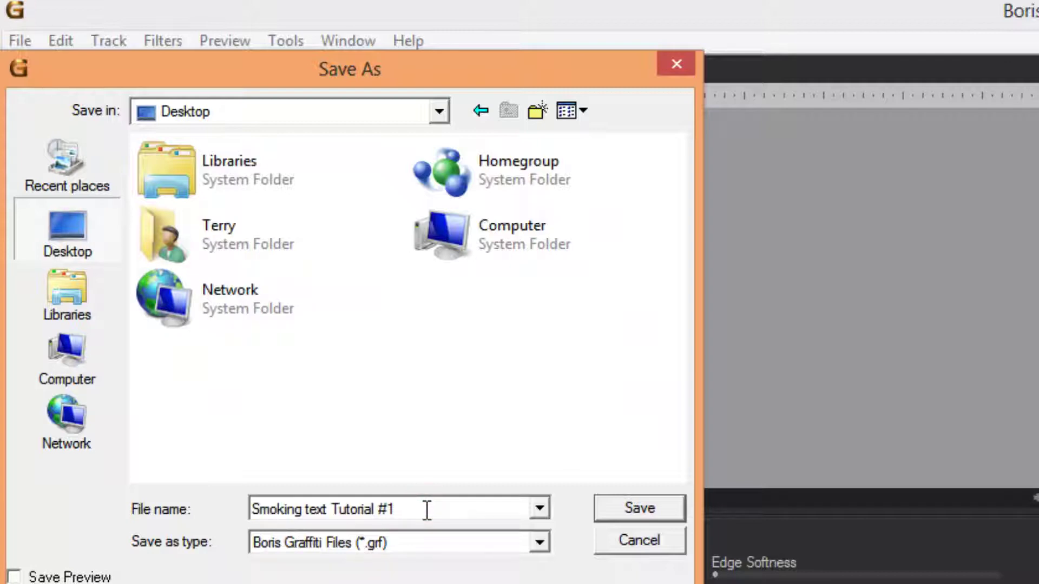
{"action": "type", "text": "example"}
{"action": "left_click", "coordinate": [638, 509]}
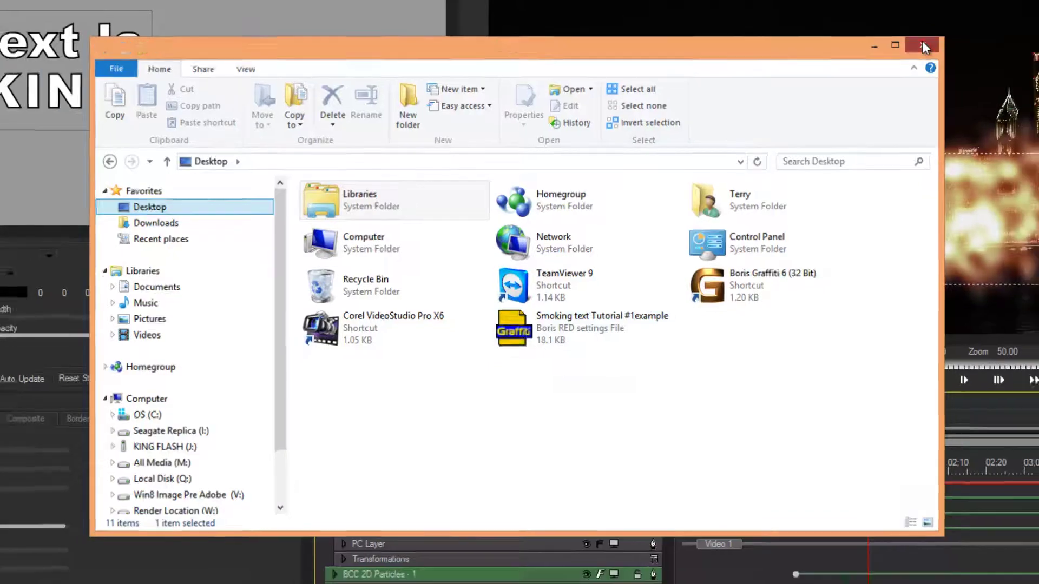
Close the Desktop Explorer window to return to Boris Graffiti.
{"action": "left_click", "coordinate": [923, 44]}
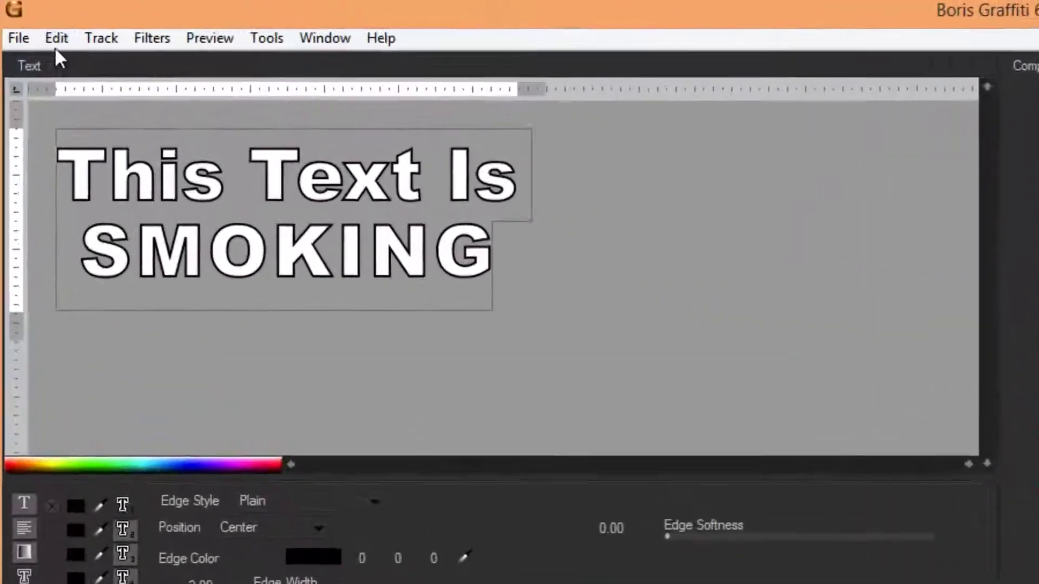
Open Edit > Project Settings, showing 1920 x 1080 HDTV 29.97 and a 00:00:05:00 duration.
{"action": "left_click", "coordinate": [26, 17]}
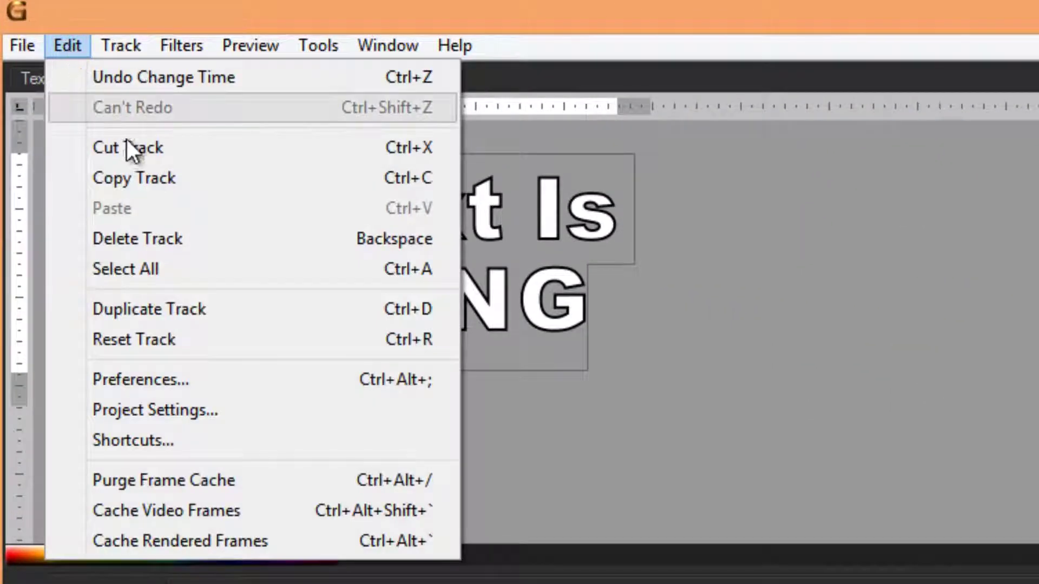
{"action": "left_click", "coordinate": [125, 420]}
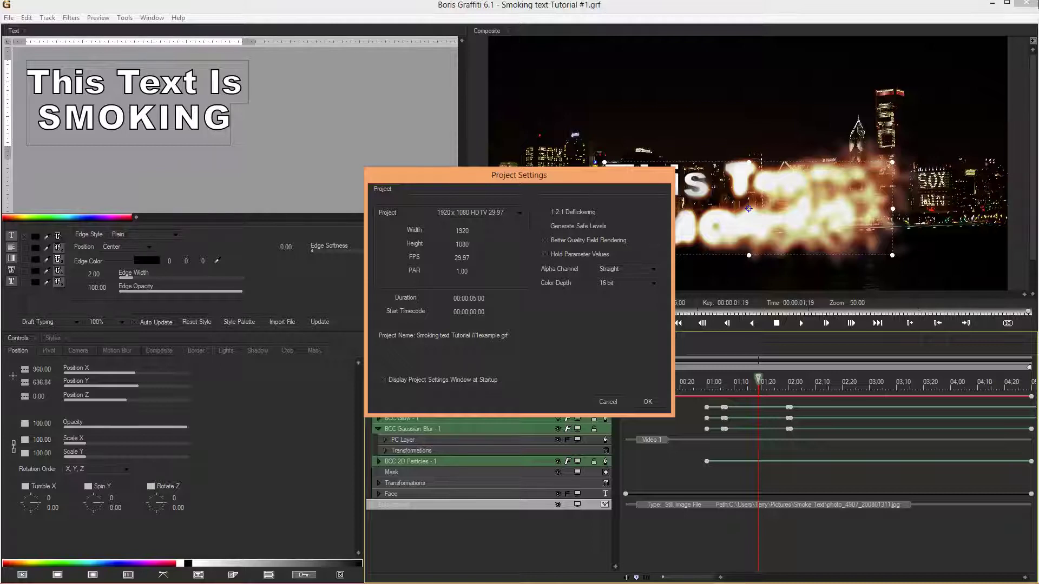
Search the Start screen for 'sni' to list the Snipping Tool app.
{"action": "left_click", "coordinate": [1020, 182]}
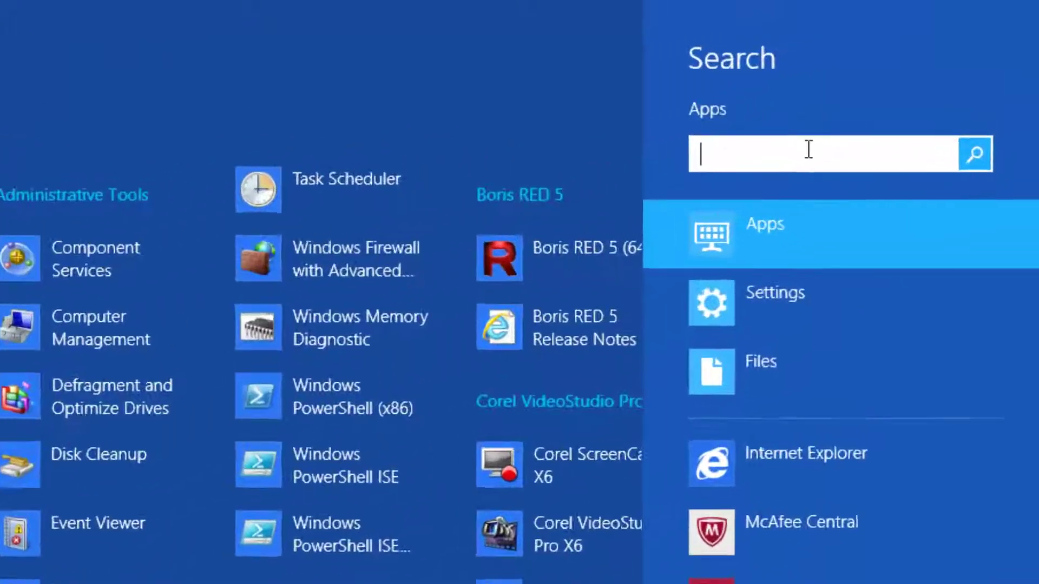
{"action": "left_click", "coordinate": [949, 71]}
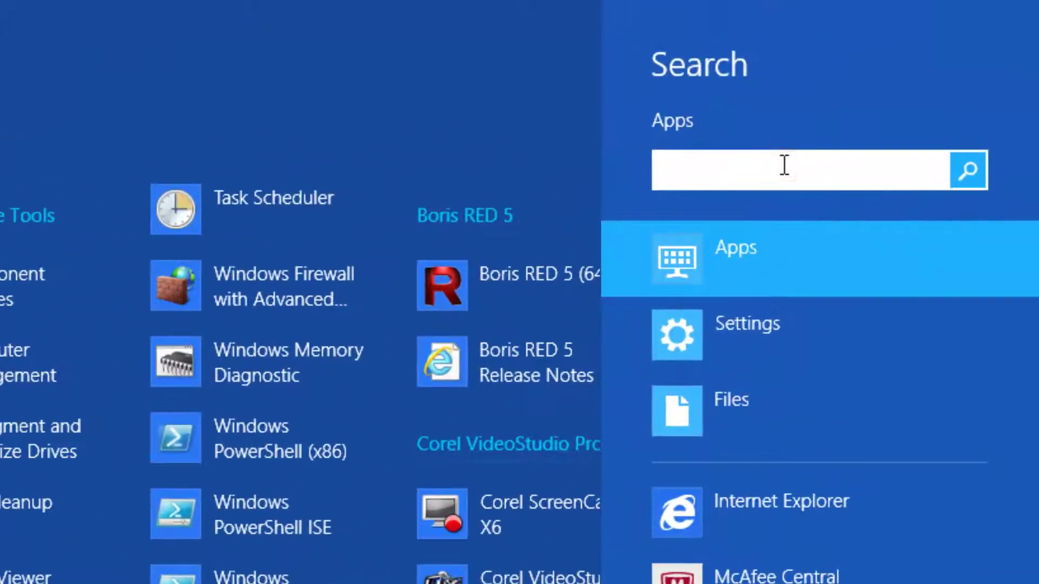
{"action": "type", "text": "sn"}
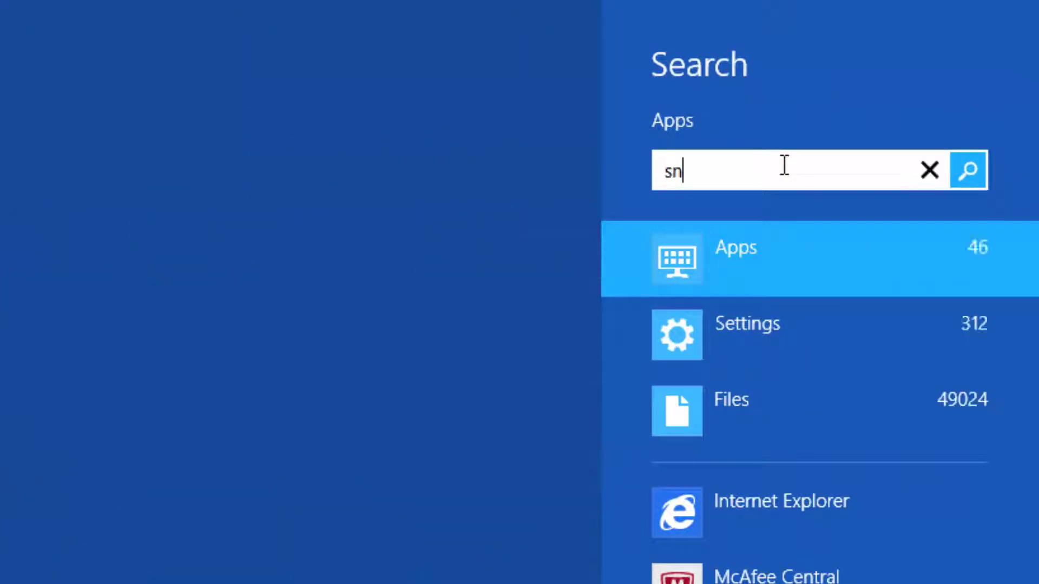
{"action": "type", "text": "i"}
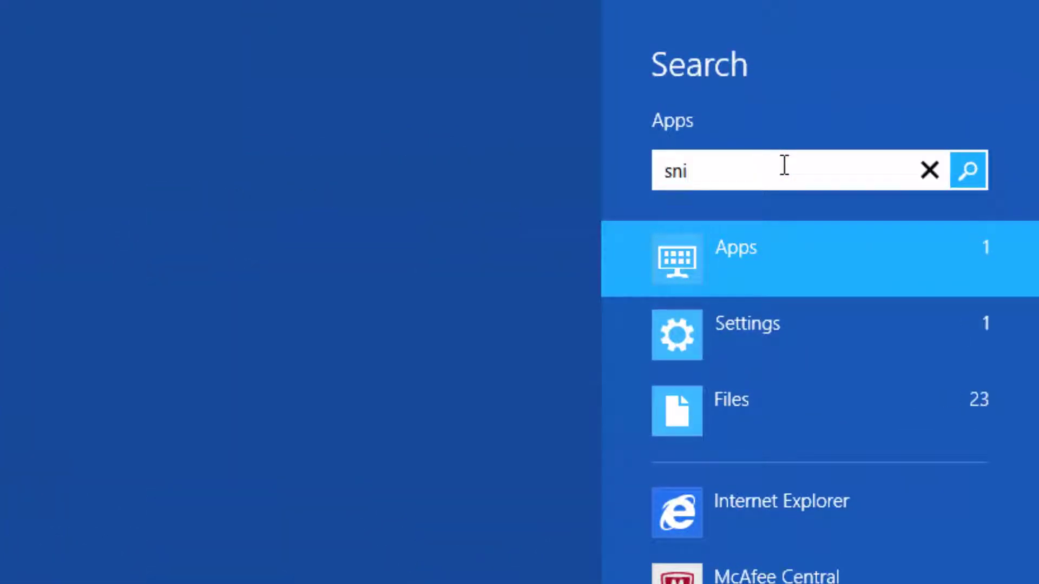
{"action": "key", "text": "Return"}
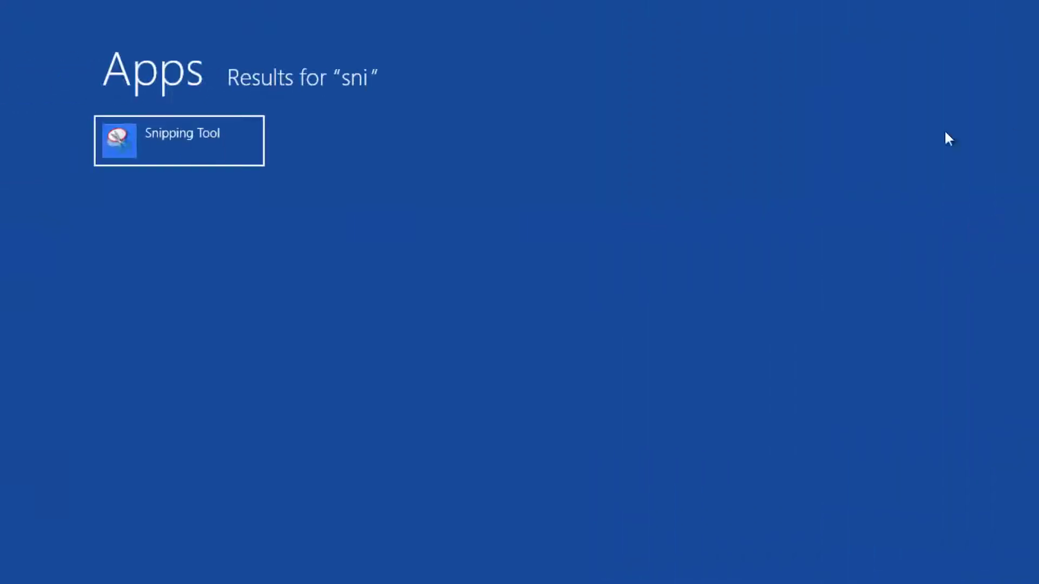
Launch Snipping Tool and take a rectangular snip of the Project Settings dialog.
{"action": "left_click", "coordinate": [176, 145]}
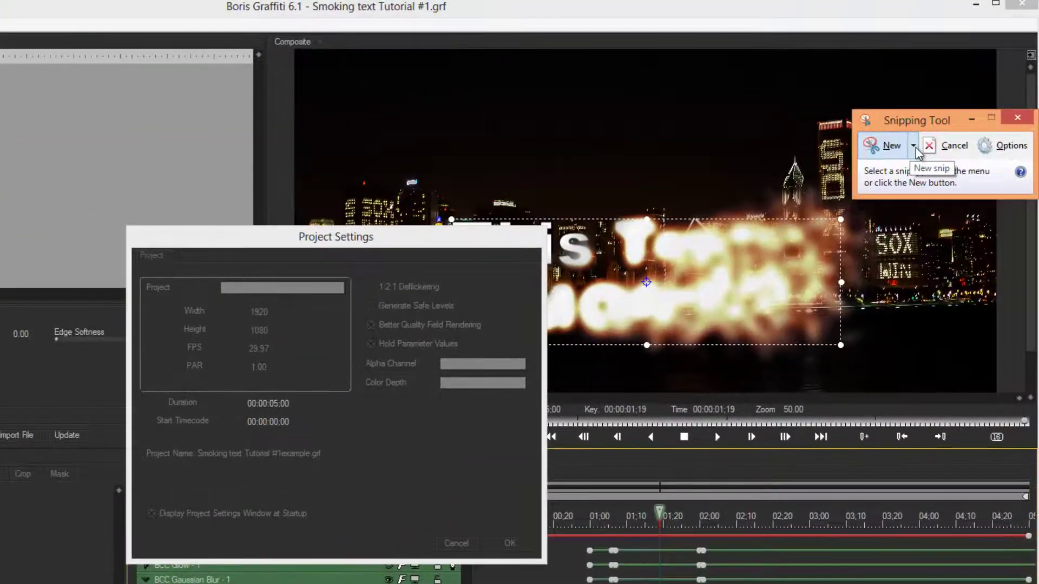
{"action": "left_click", "coordinate": [945, 109]}
{"action": "left_click", "coordinate": [906, 183]}
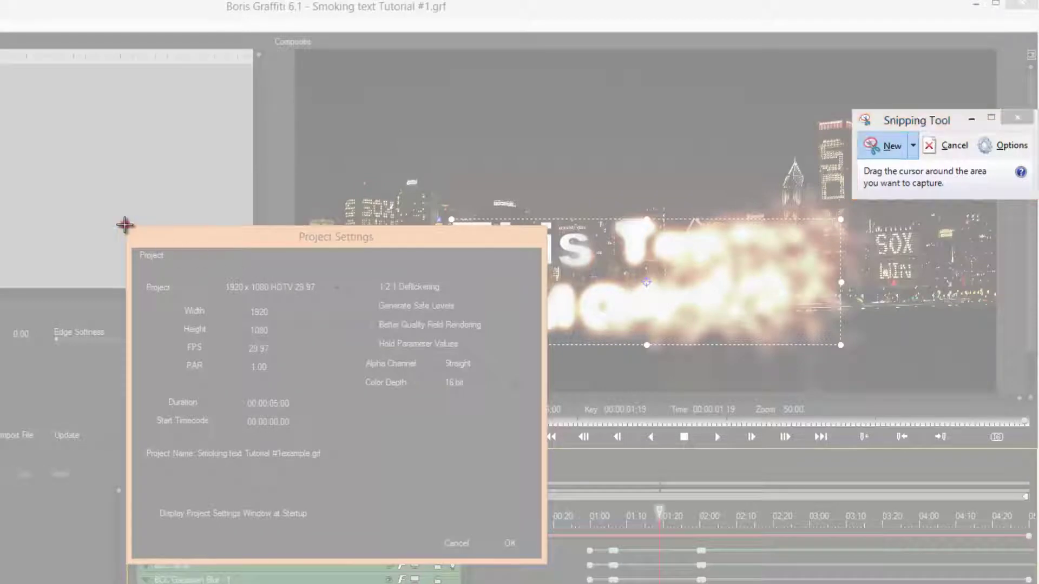
{"action": "left_click_drag", "start_coordinate": [125, 225], "coordinate": [549, 563]}
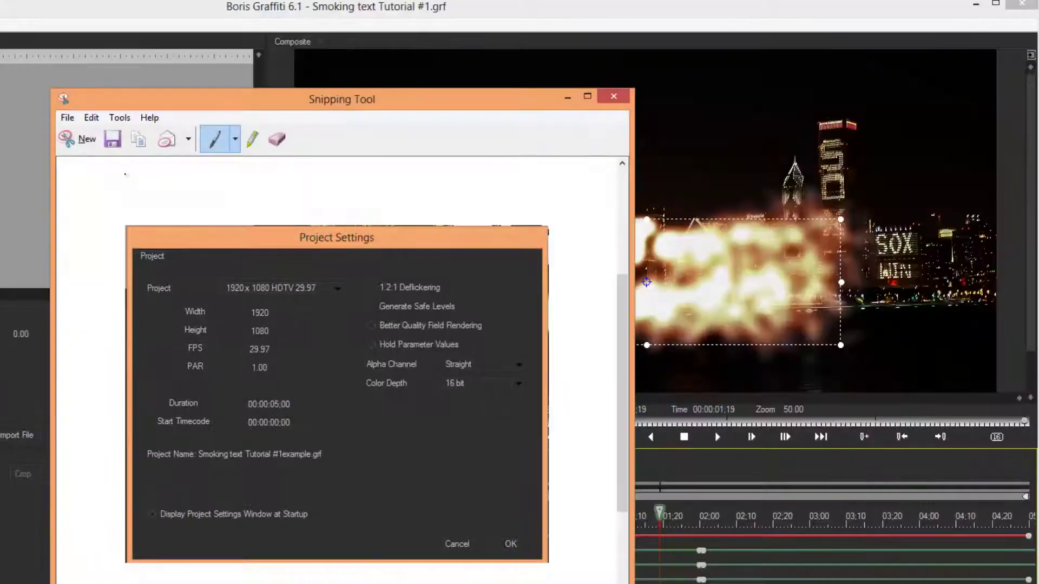
Save the snip, replacing the default name Capture with 'boris settings'.
{"action": "left_click", "coordinate": [112, 139]}
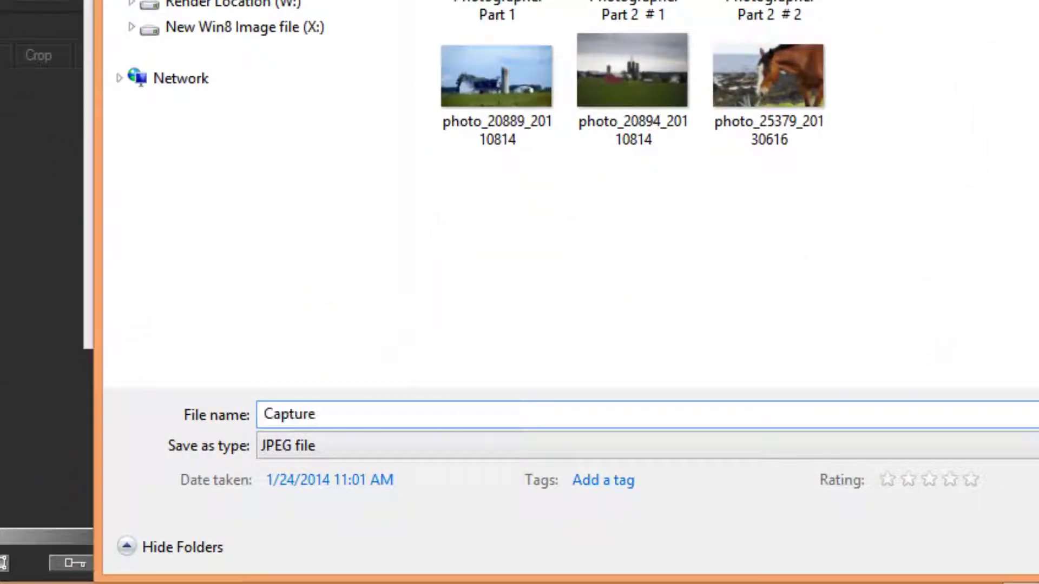
{"action": "left_click", "coordinate": [322, 414]}
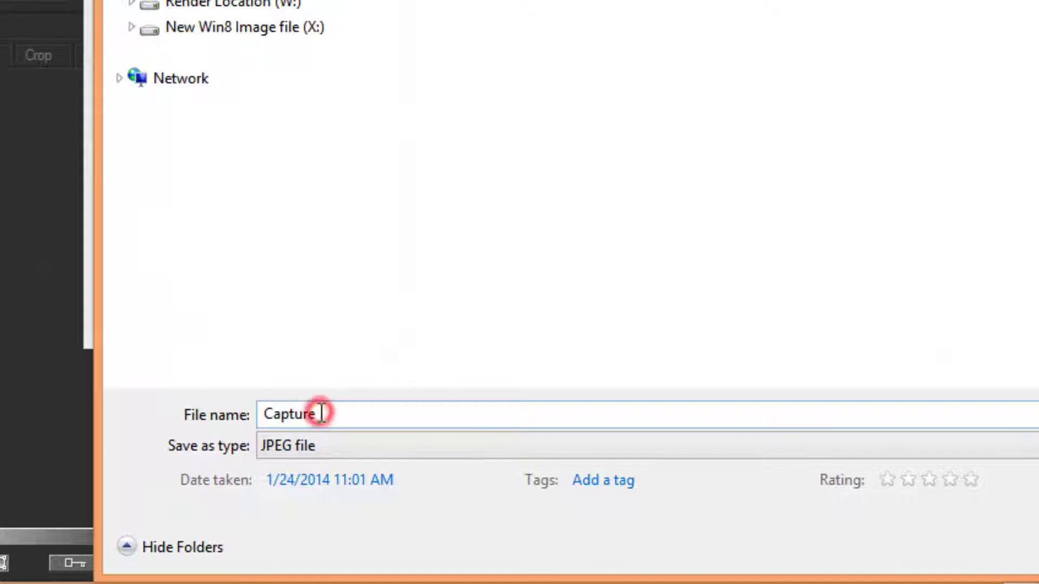
{"action": "double_click", "coordinate": [320, 414]}
{"action": "type", "text": "boris"}
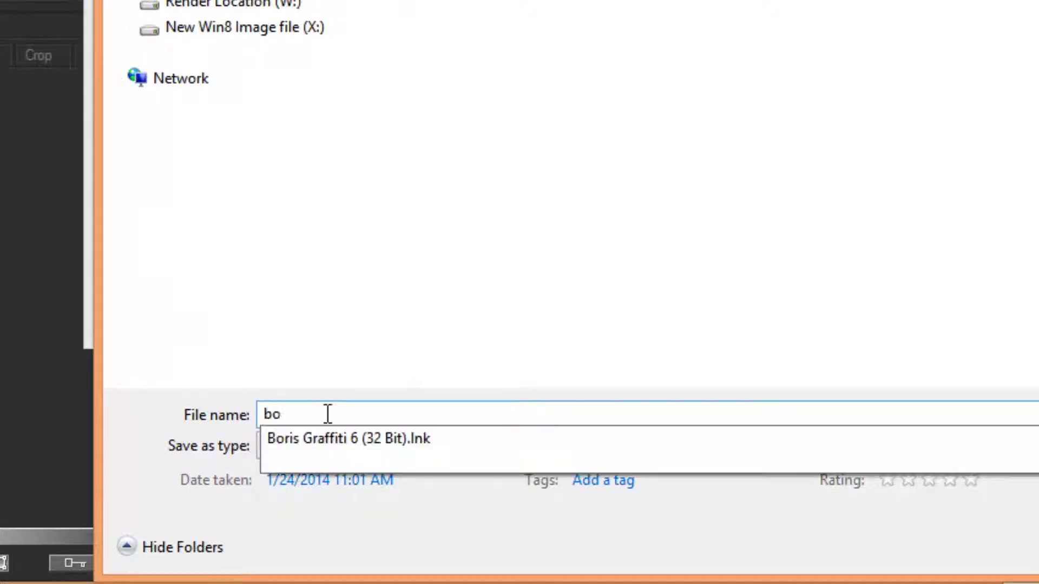
{"action": "type", "text": " sett"}
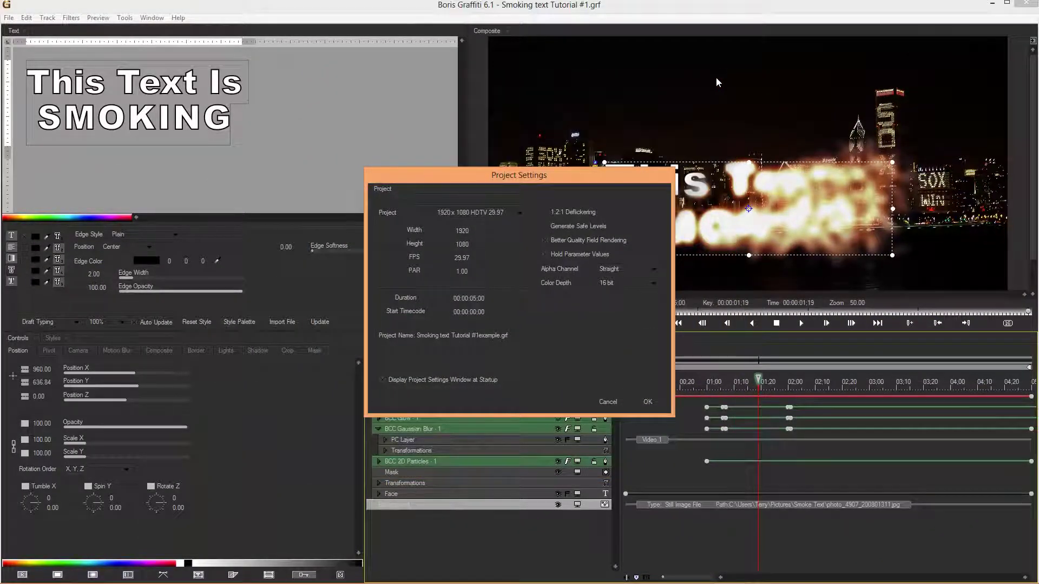
Close the Desktop folder window and accept the Project Settings with OK.
{"action": "key", "text": "alt+Tab"}
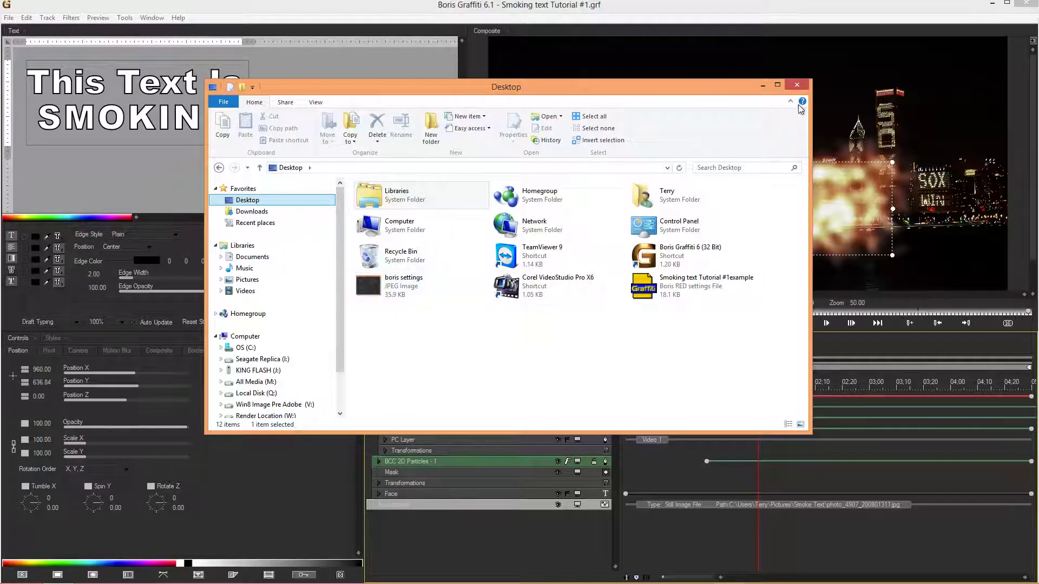
{"action": "left_click", "coordinate": [798, 86]}
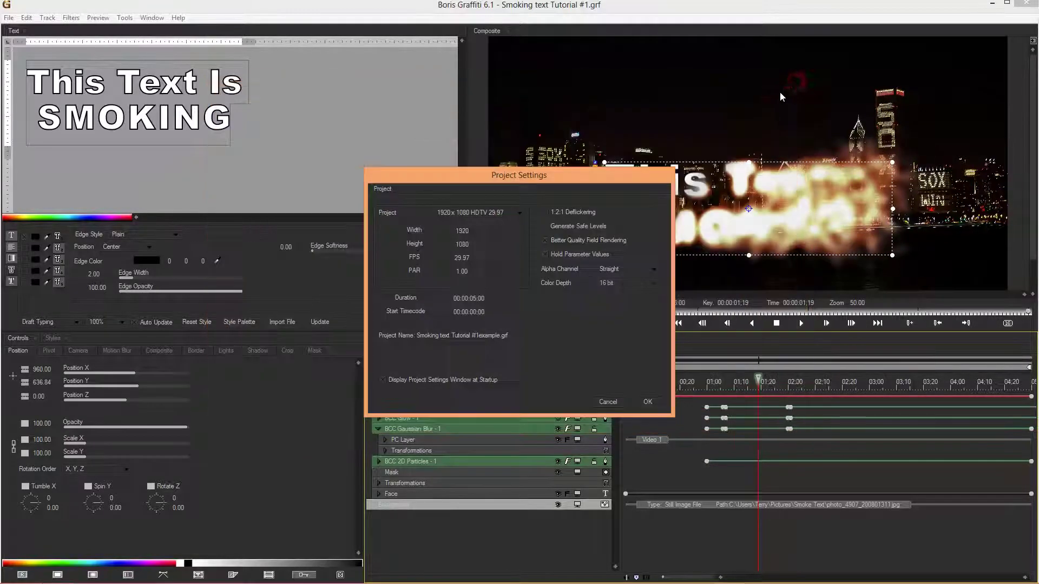
{"action": "left_click", "coordinate": [647, 403]}
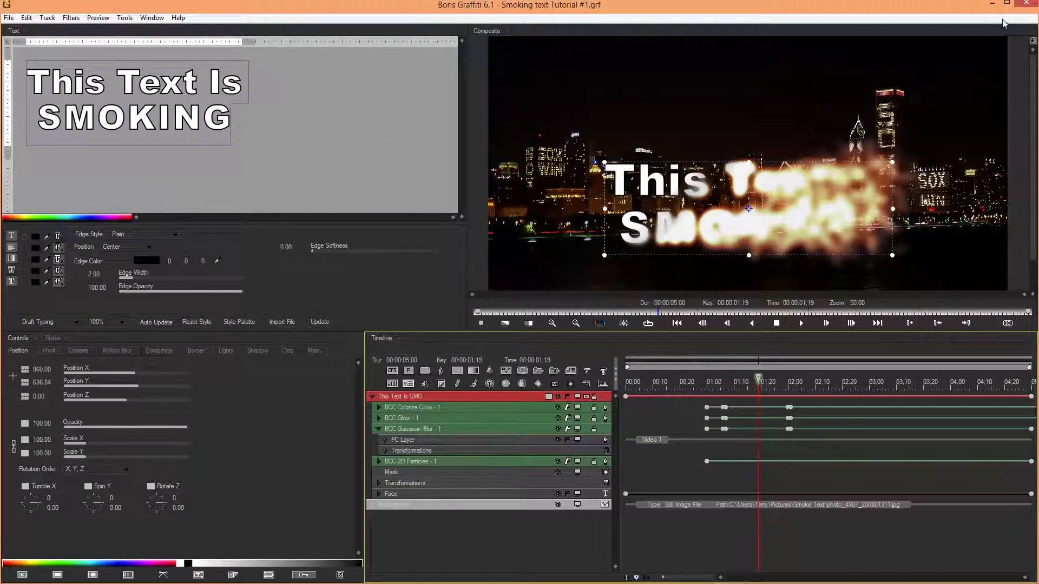
Close Boris Graffiti and launch Snipping Tool by searching 'snipping tool'.
{"action": "left_click", "coordinate": [1027, 6]}
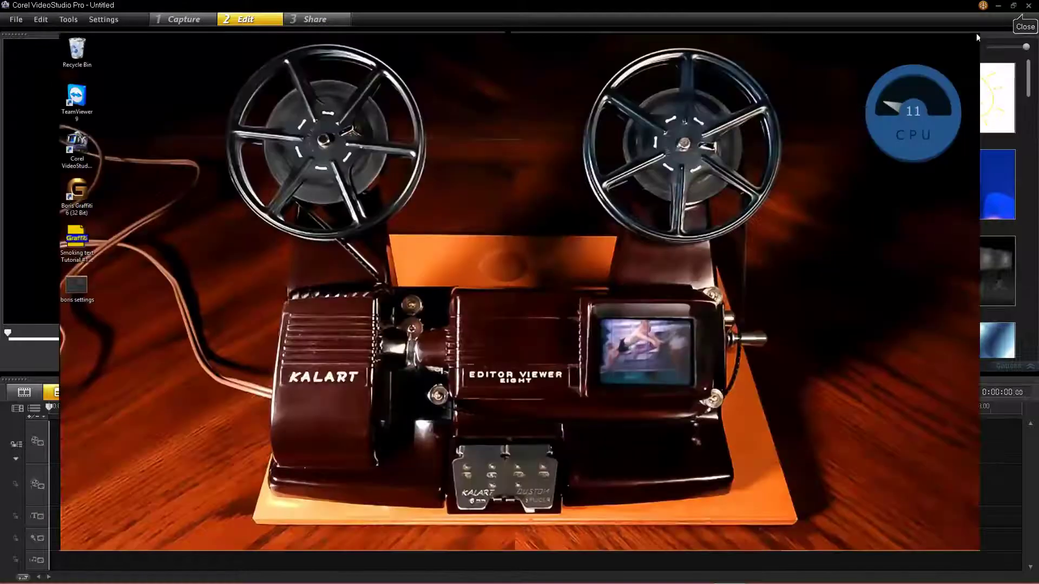
{"action": "mouse_move", "coordinate": [975, 32]}
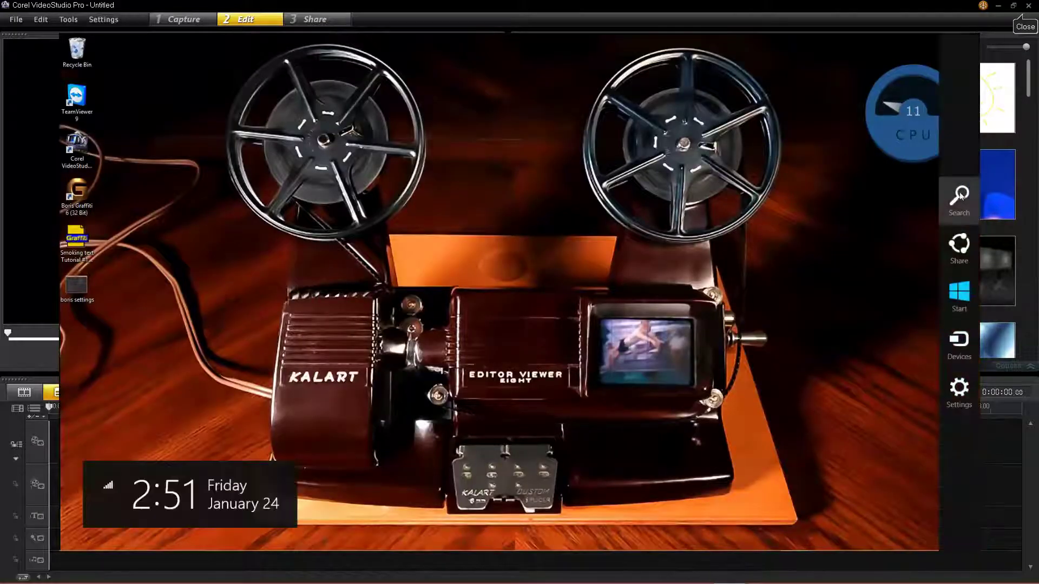
{"action": "left_click", "coordinate": [959, 196]}
{"action": "type", "text": "sn"}
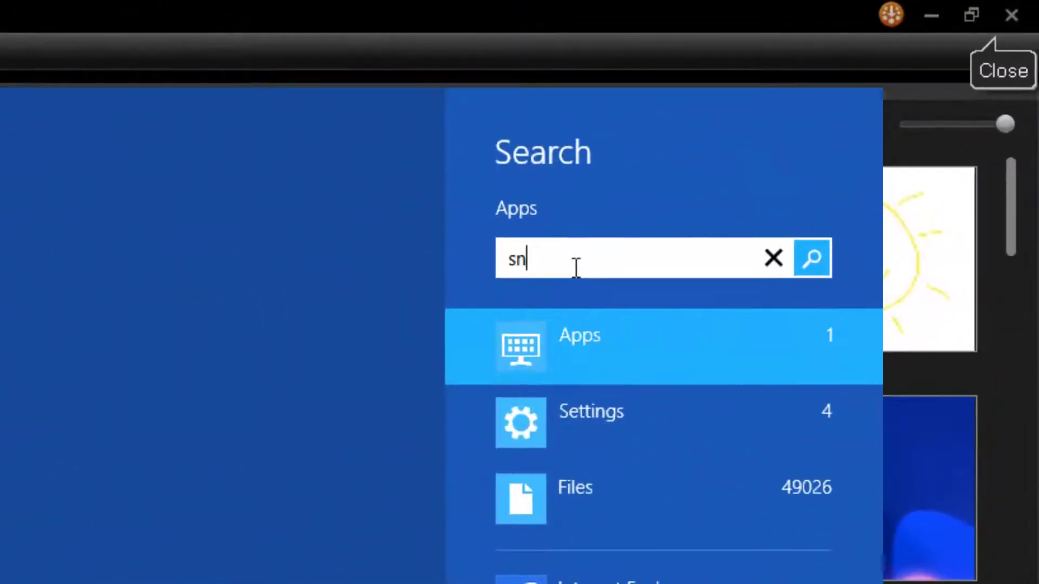
{"action": "type", "text": "ipping tool"}
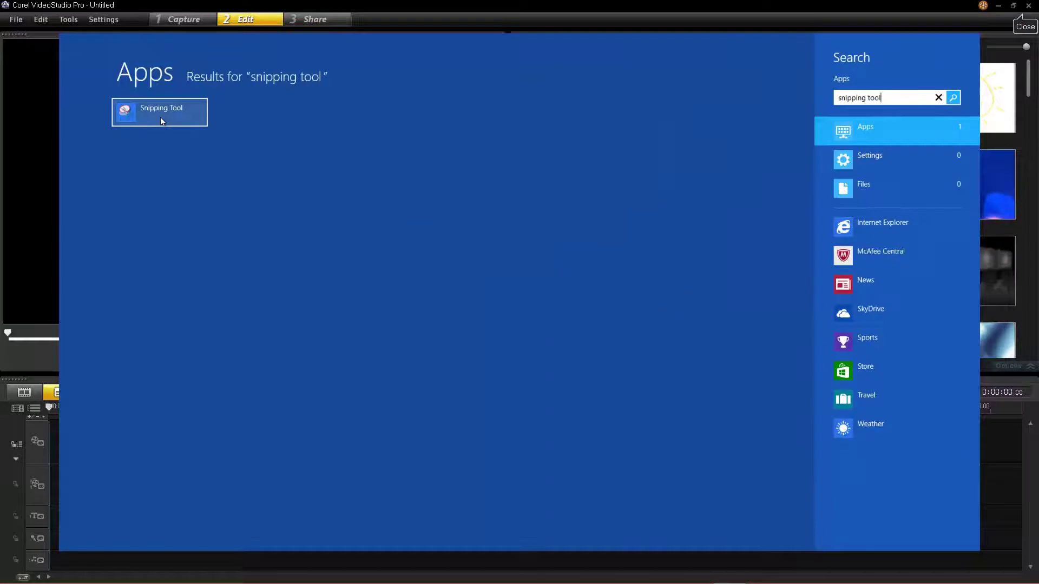
{"action": "left_click", "coordinate": [160, 119]}
Take a rectangular snip of the desktop wallpaper, then close the snip editor.
{"action": "left_click_drag", "start_coordinate": [888, 104], "coordinate": [481, 132]}
{"action": "left_click", "coordinate": [489, 151]}
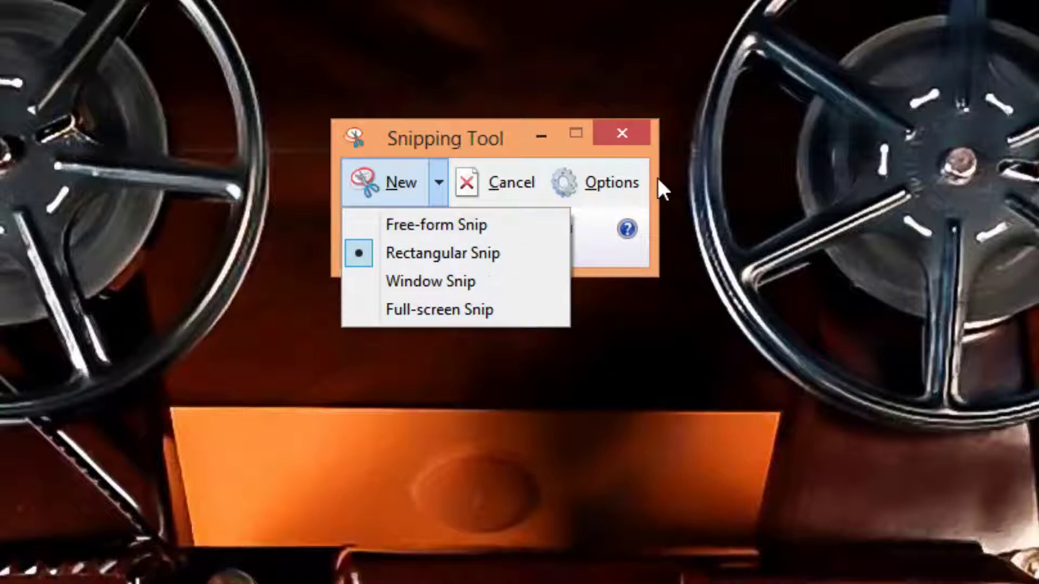
{"action": "left_click", "coordinate": [430, 256]}
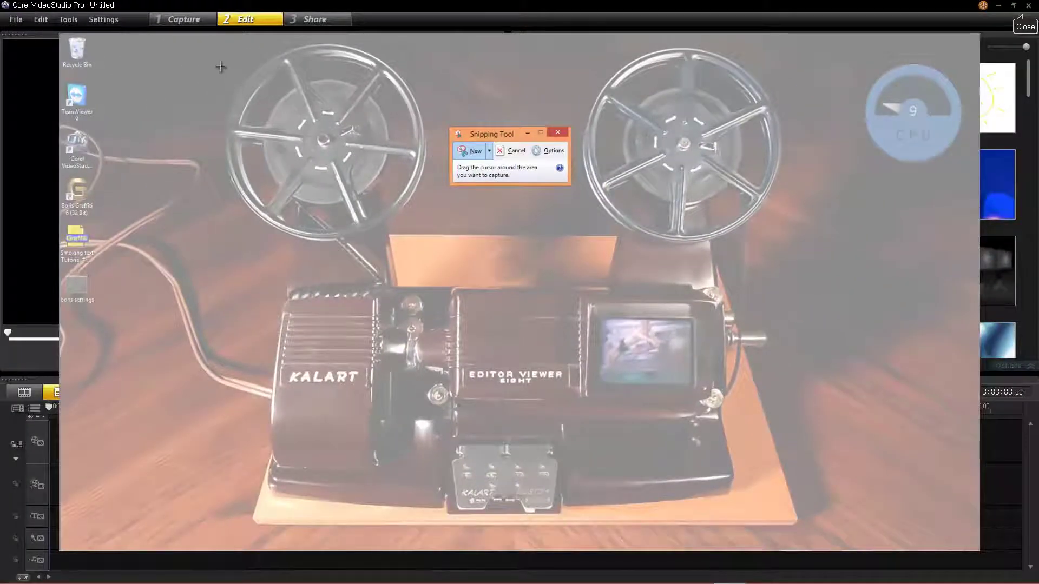
{"action": "left_click_drag", "start_coordinate": [223, 60], "coordinate": [814, 527]}
{"action": "left_click", "coordinate": [855, 40]}
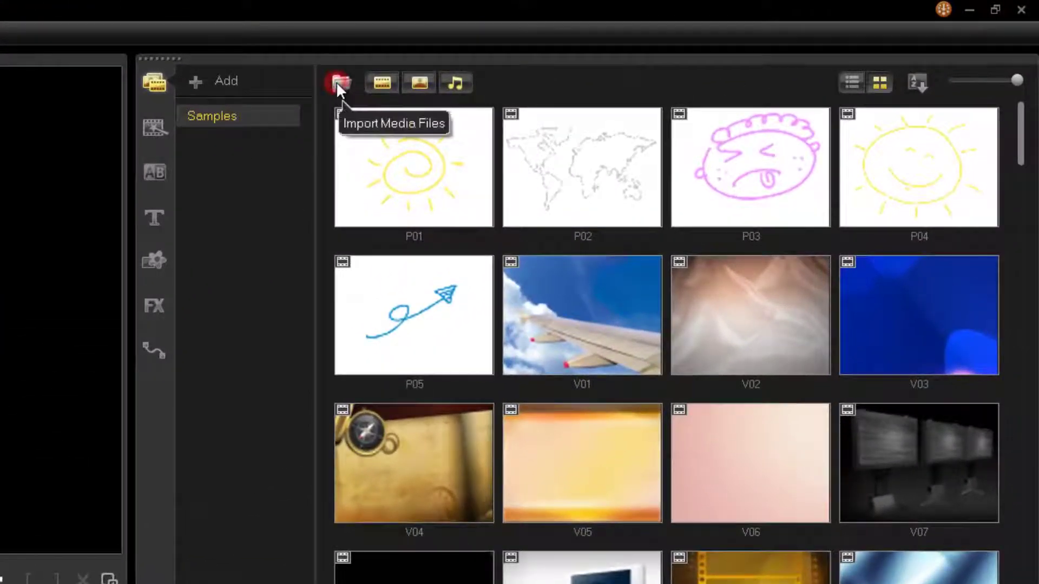
Import the 'boris settings' JPEG from the Desktop into the media library.
{"action": "left_click", "coordinate": [338, 84]}
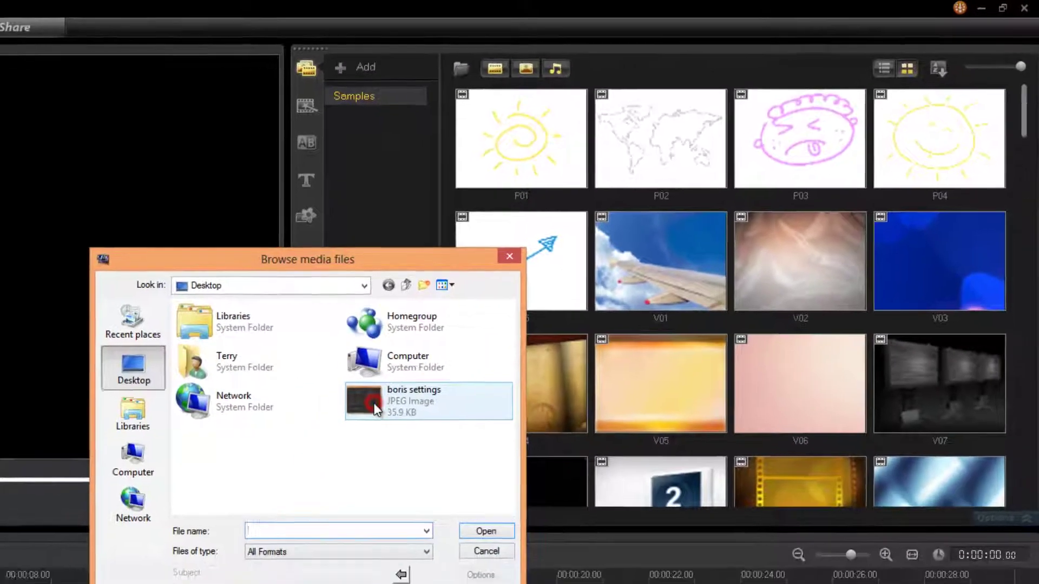
{"action": "left_click", "coordinate": [270, 479]}
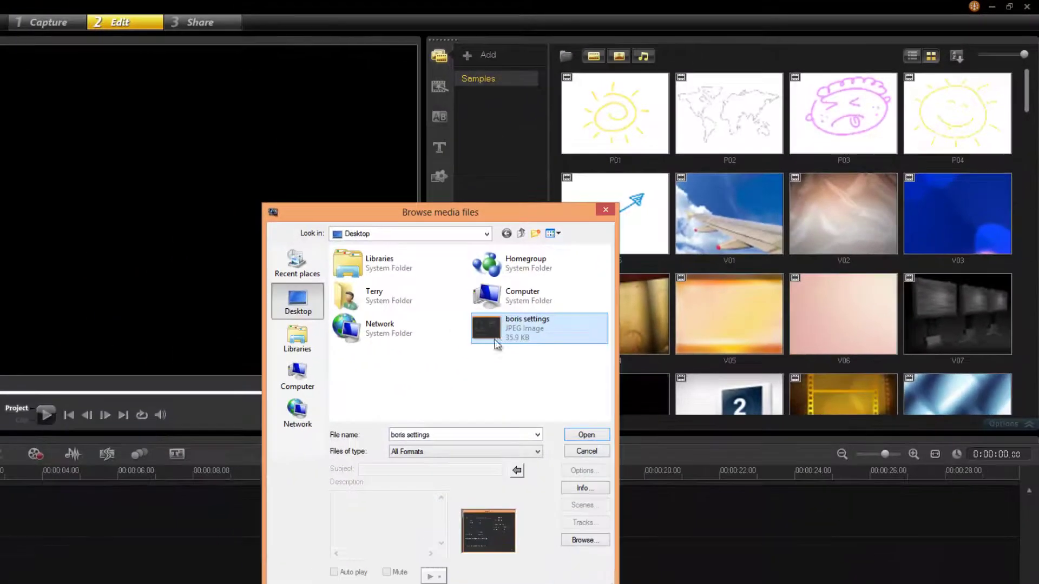
{"action": "left_click", "coordinate": [578, 434]}
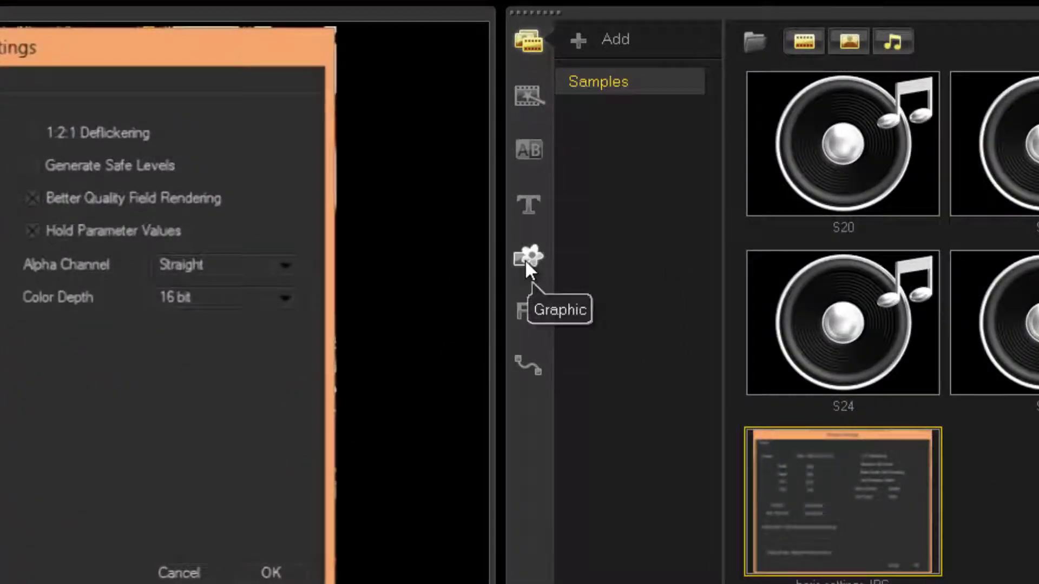
Put a purple (132,2,164) color clip on the video track and lengthen it past five seconds.
{"action": "left_click", "coordinate": [525, 259]}
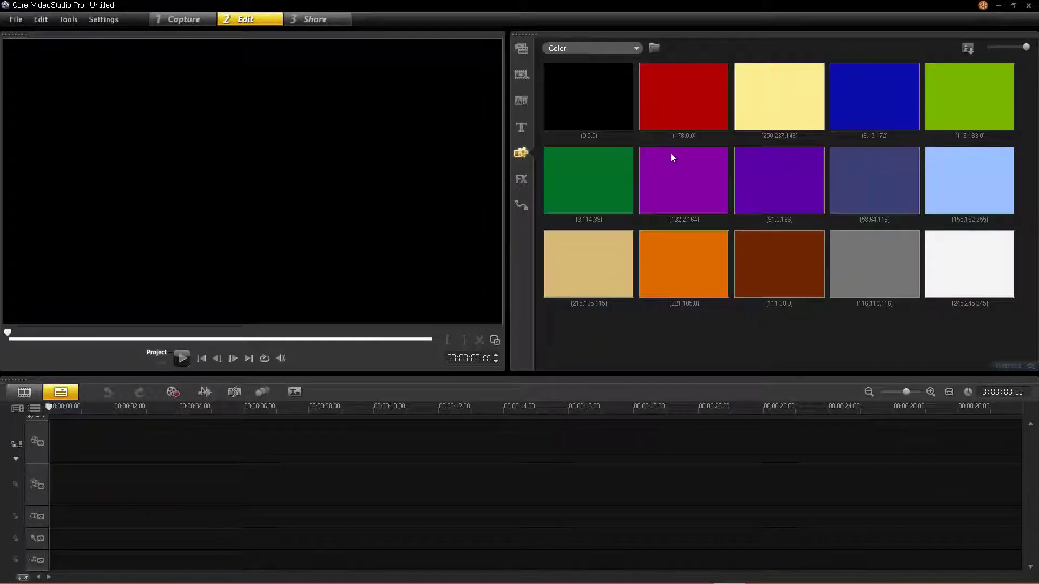
{"action": "left_click_drag", "start_coordinate": [677, 191], "coordinate": [145, 441]}
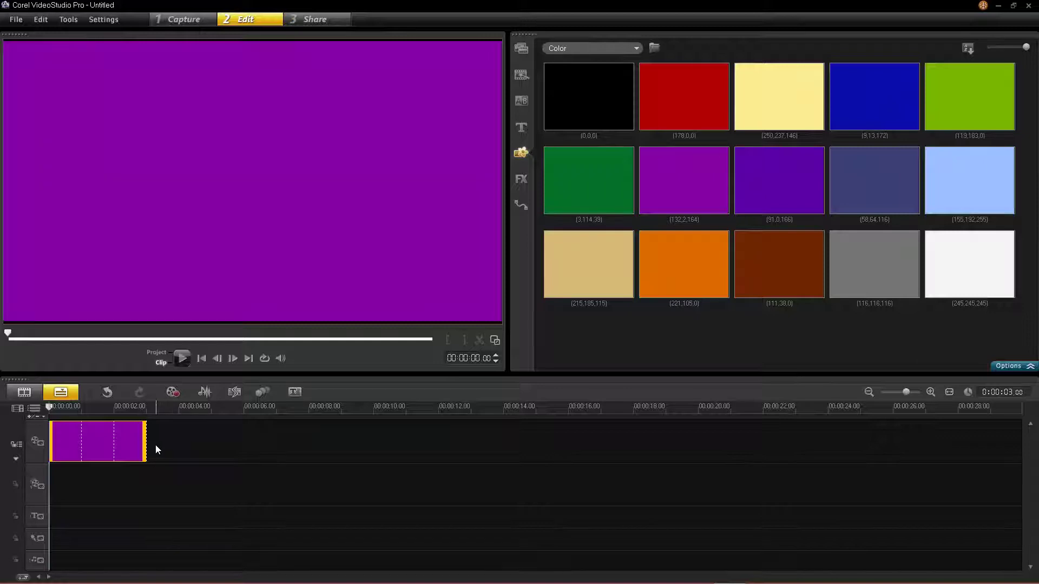
{"action": "left_click_drag", "start_coordinate": [145, 441], "coordinate": [214, 448]}
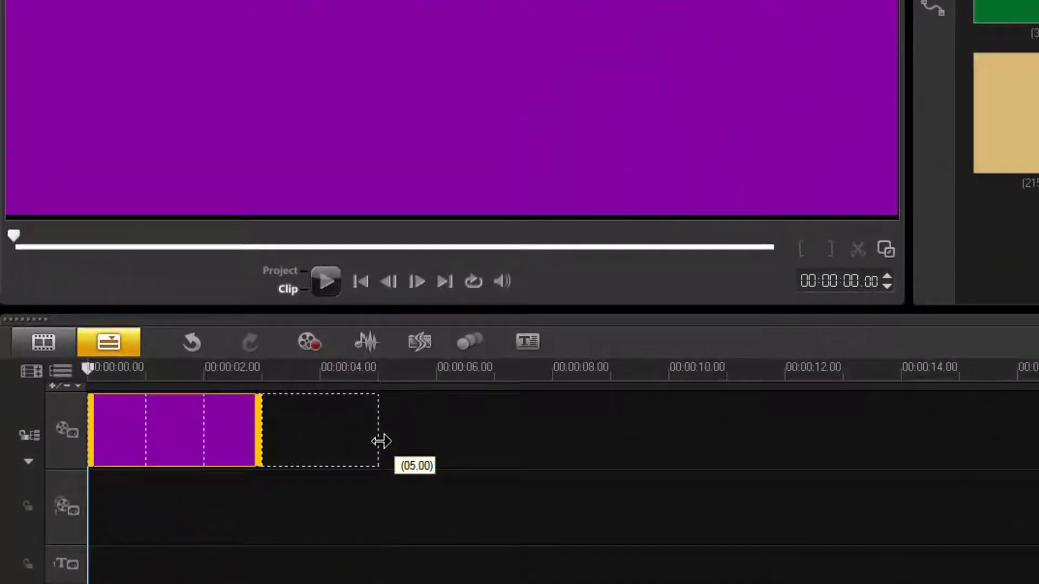
{"action": "left_click_drag", "start_coordinate": [381, 441], "coordinate": [525, 445]}
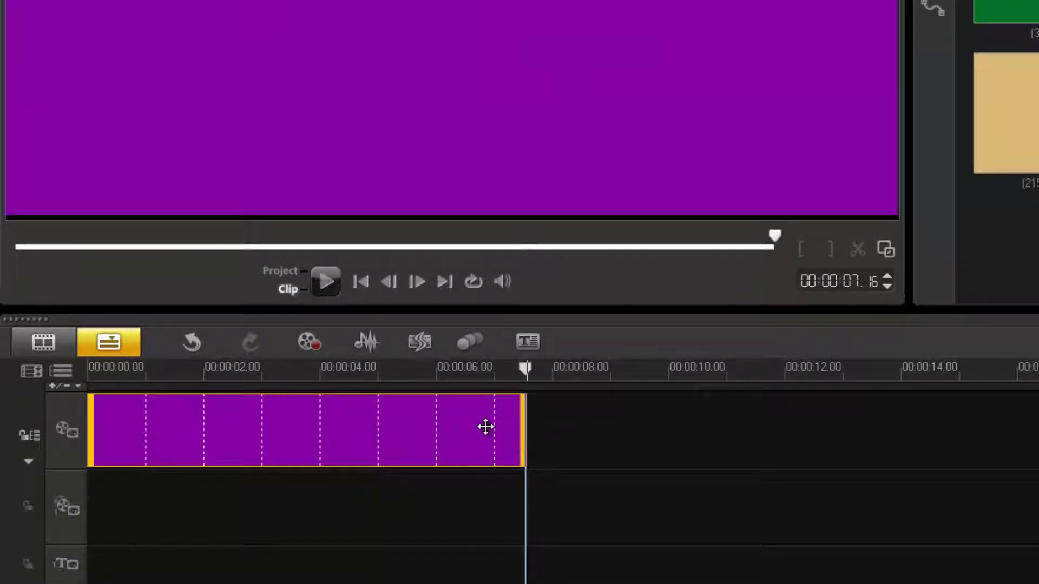
Split the purple clip at 00:00:05.00 and delete the extra tail.
{"action": "left_click_drag", "start_coordinate": [526, 369], "coordinate": [379, 377]}
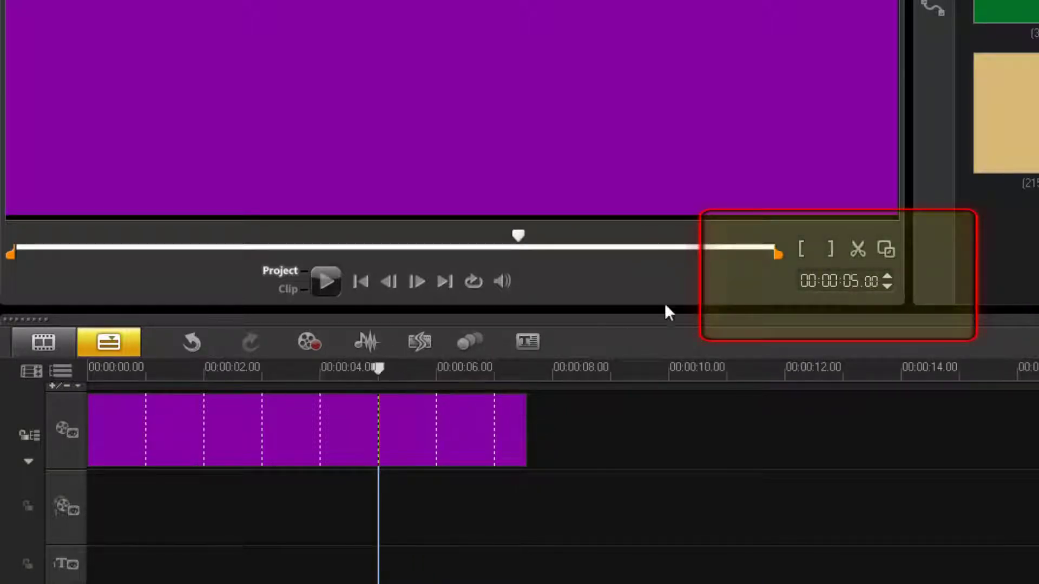
{"action": "left_click", "coordinate": [853, 251]}
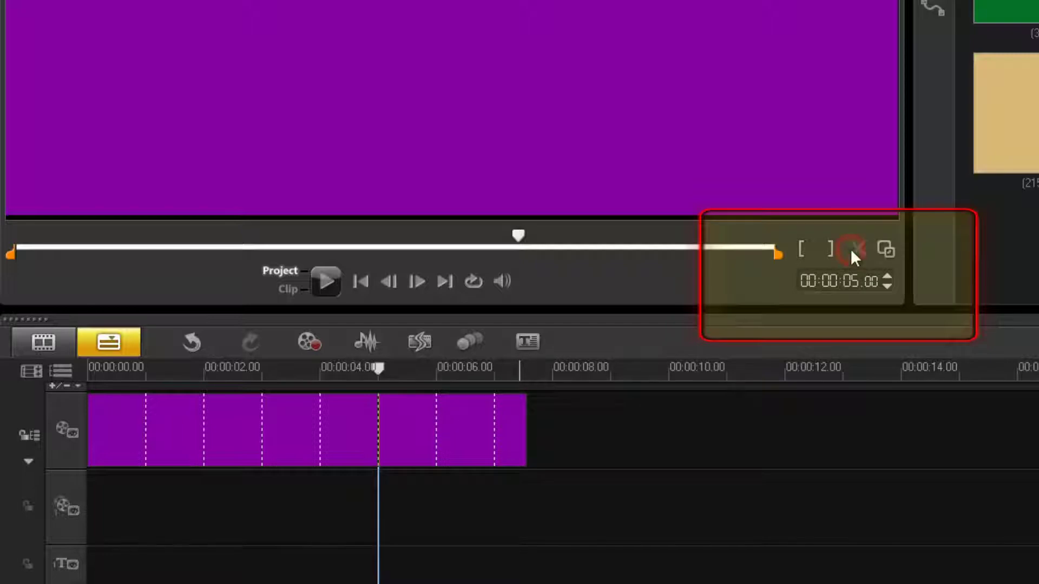
{"action": "right_click", "coordinate": [474, 452]}
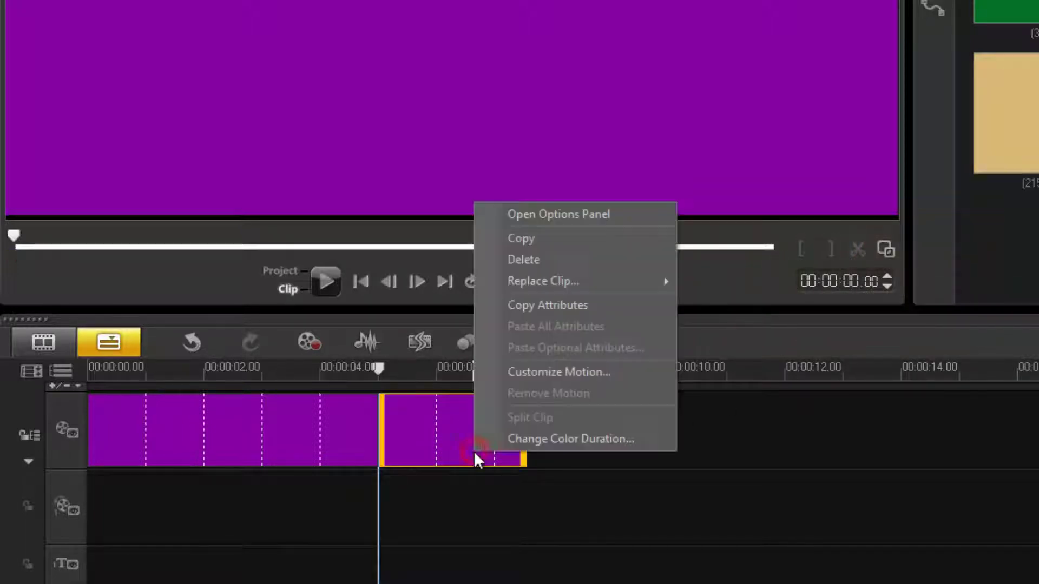
{"action": "left_click", "coordinate": [521, 259]}
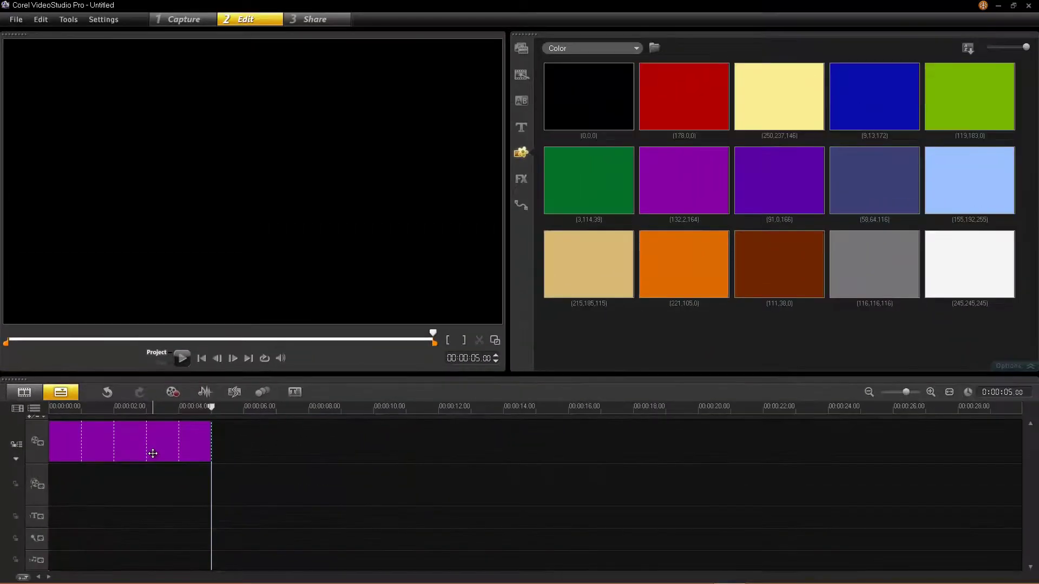
{"action": "left_click", "coordinate": [153, 453]}
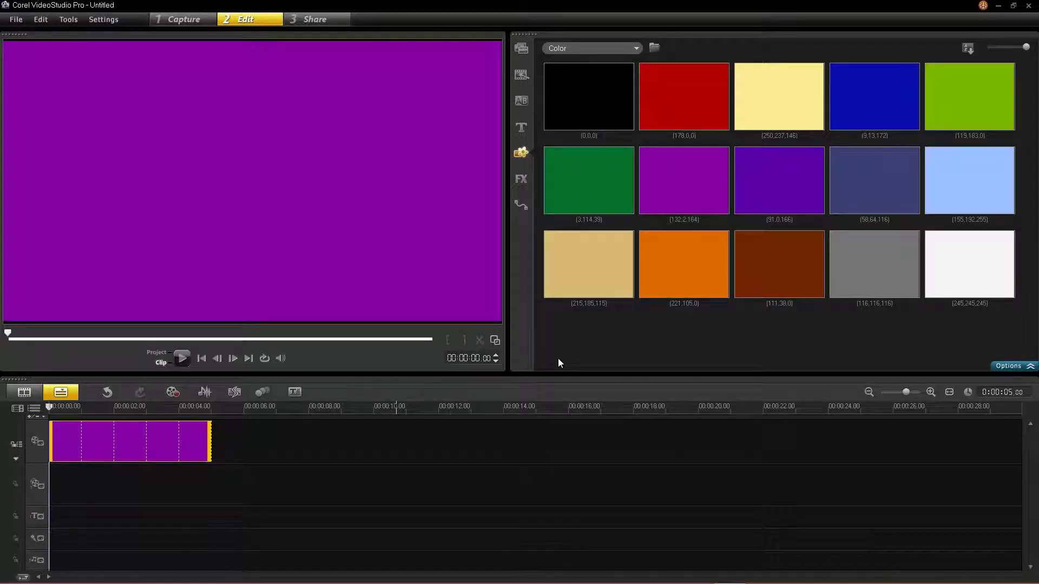
Drag Boris Graffiti 6.1 from the FX library onto the purple clip and open Customize Filter.
{"action": "left_click", "coordinate": [522, 181]}
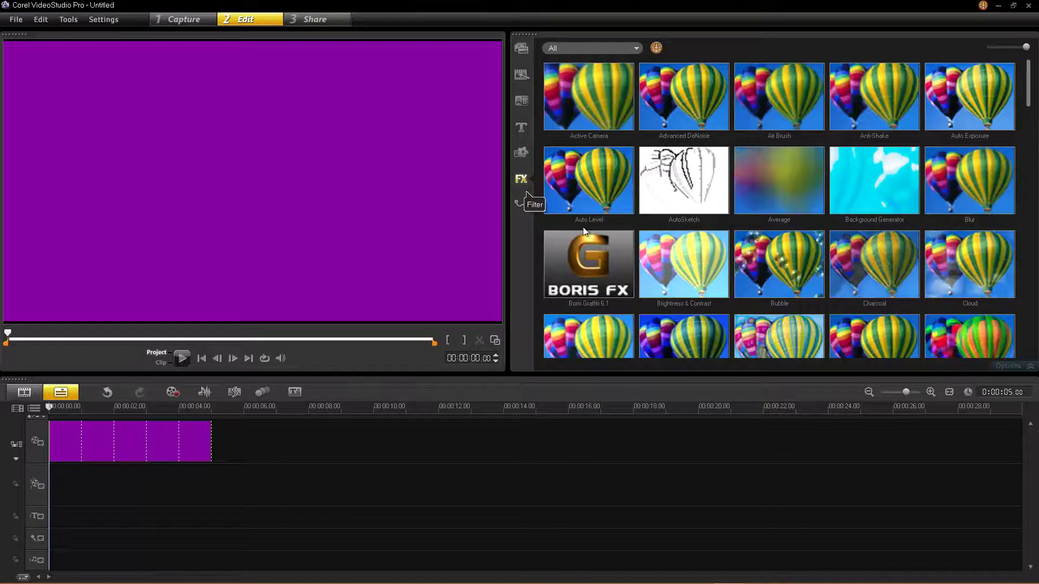
{"action": "left_click", "coordinate": [592, 271]}
{"action": "left_click_drag", "start_coordinate": [593, 270], "coordinate": [169, 431]}
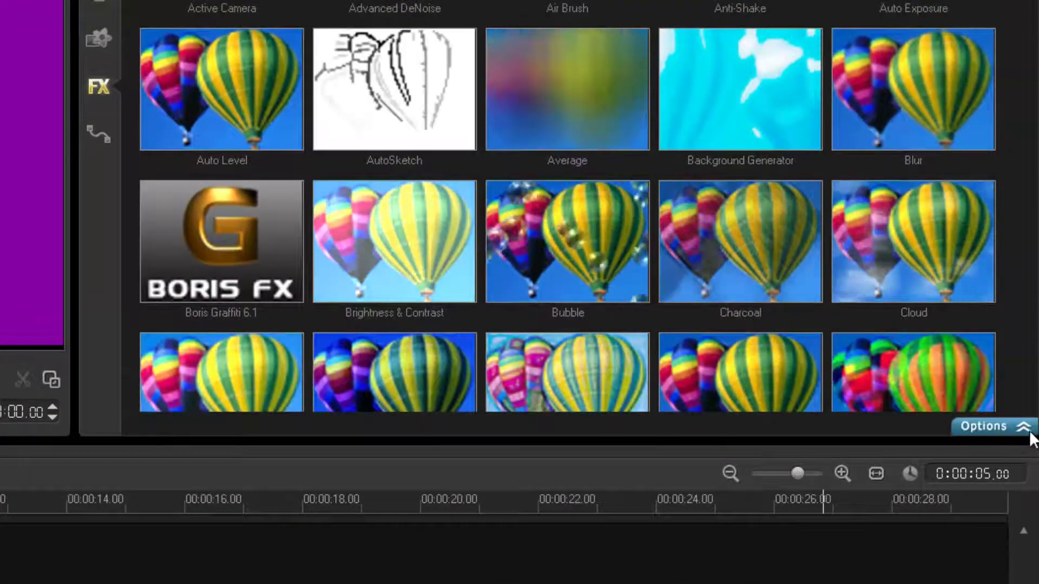
{"action": "left_click", "coordinate": [1023, 426]}
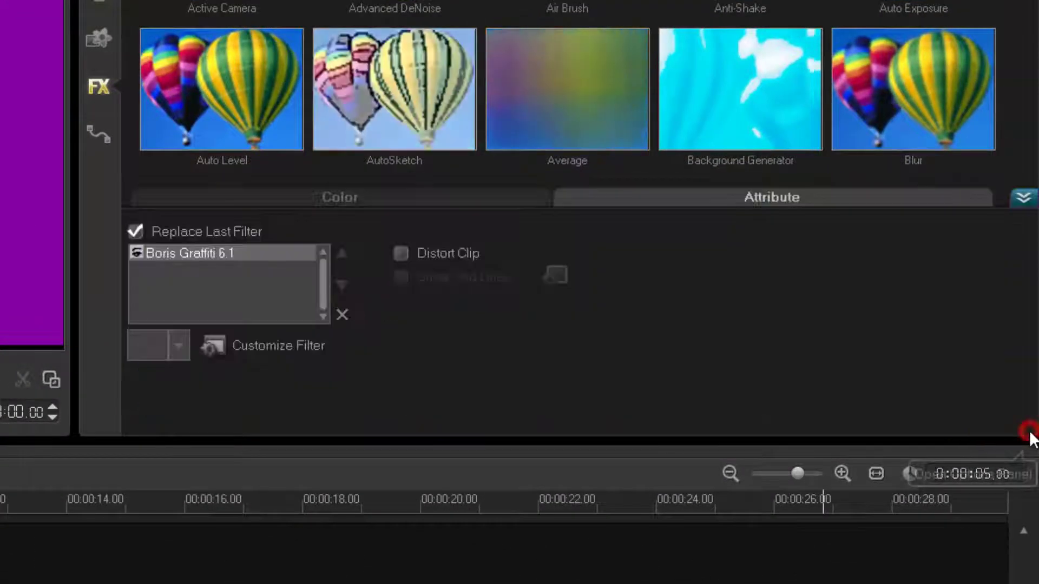
{"action": "left_click", "coordinate": [287, 348]}
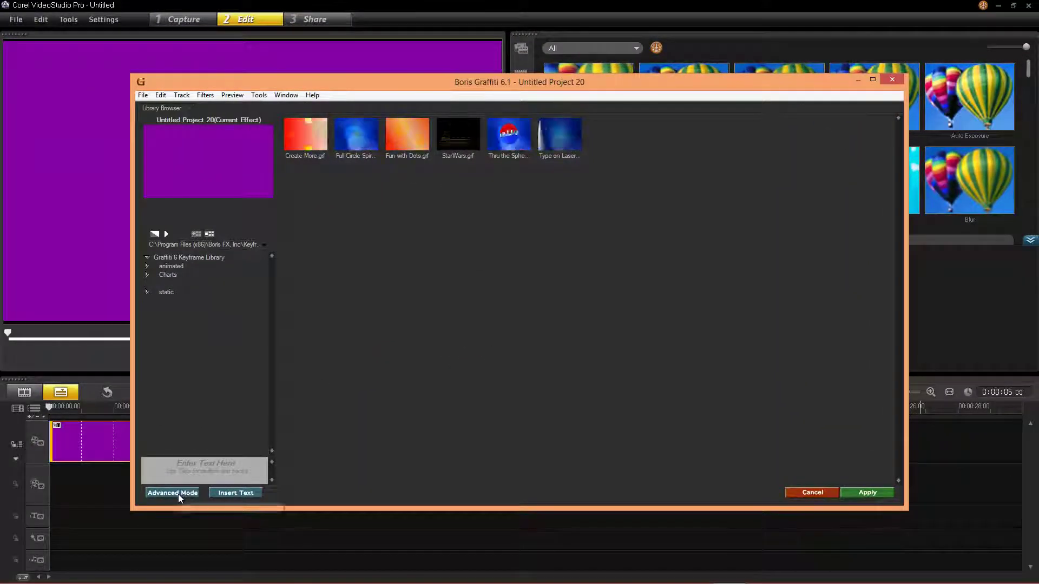
Switch the Boris Graffiti Library Browser to Advanced Mode.
{"action": "left_click", "coordinate": [177, 494]}
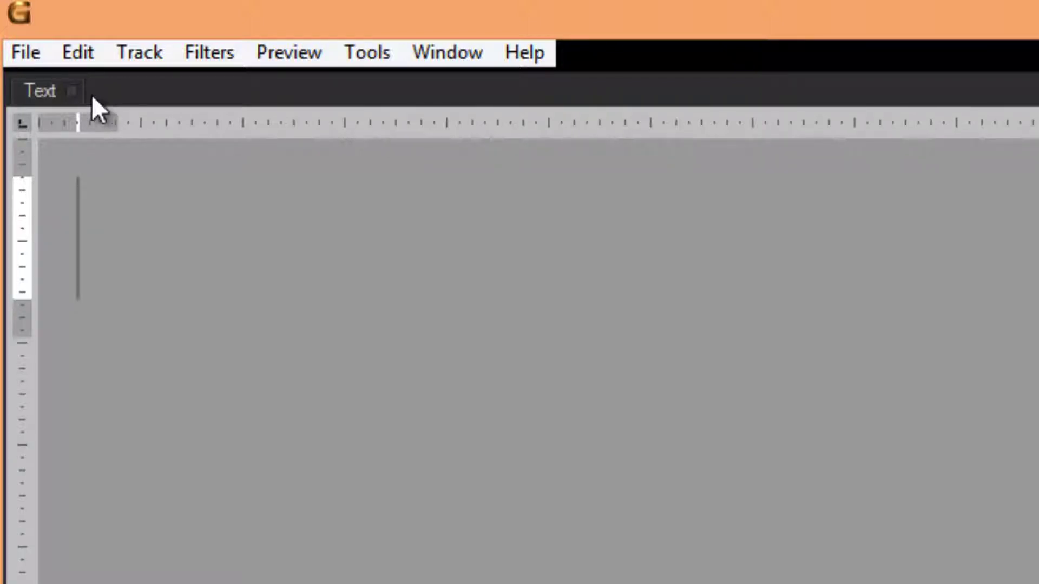
Open the 'Smoking text Tutorial #1example' settings file from the Desktop without saving current settings.
{"action": "left_click", "coordinate": [34, 61]}
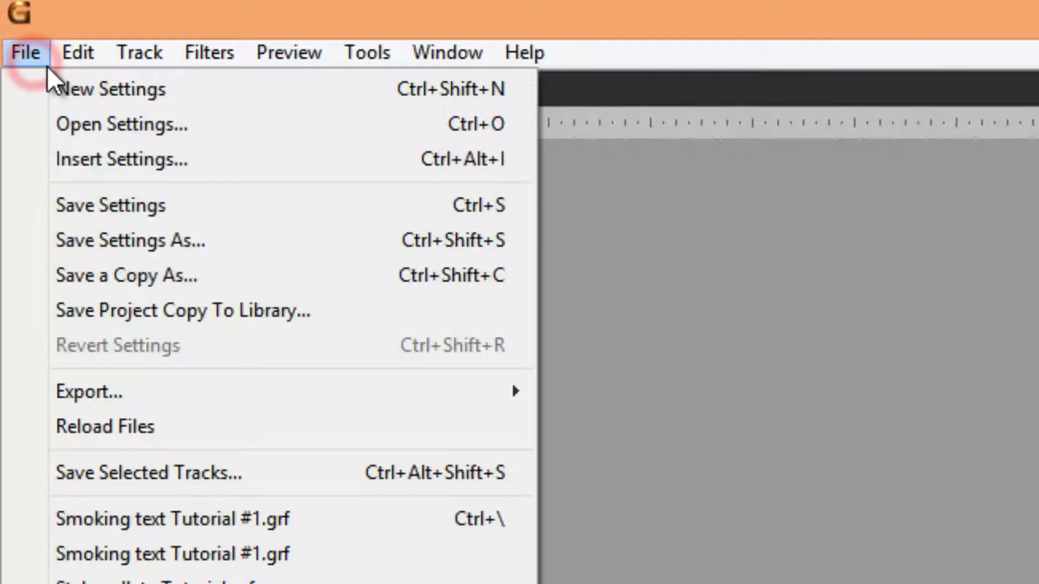
{"action": "left_click", "coordinate": [120, 126]}
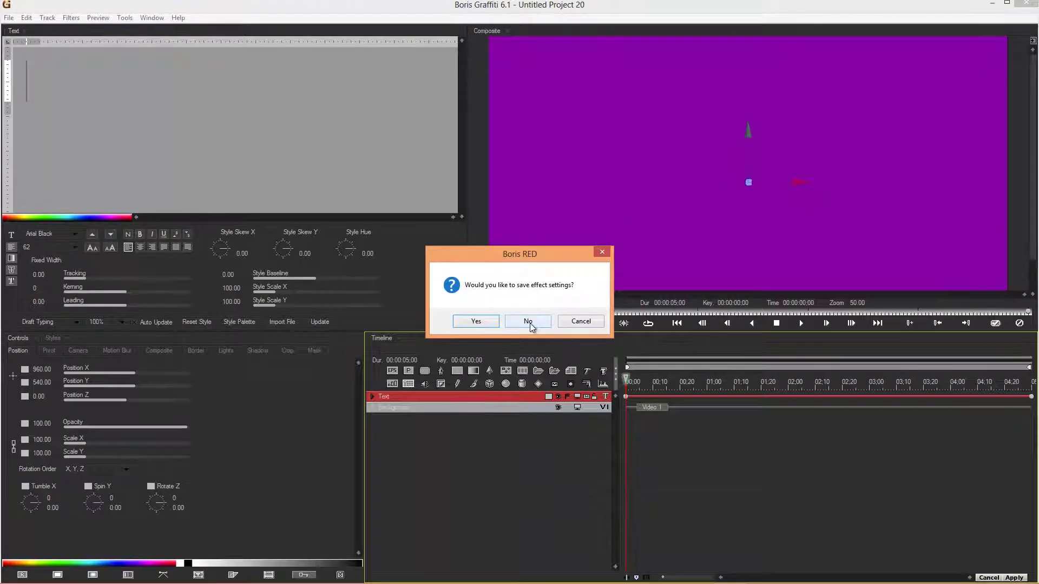
{"action": "left_click", "coordinate": [528, 322]}
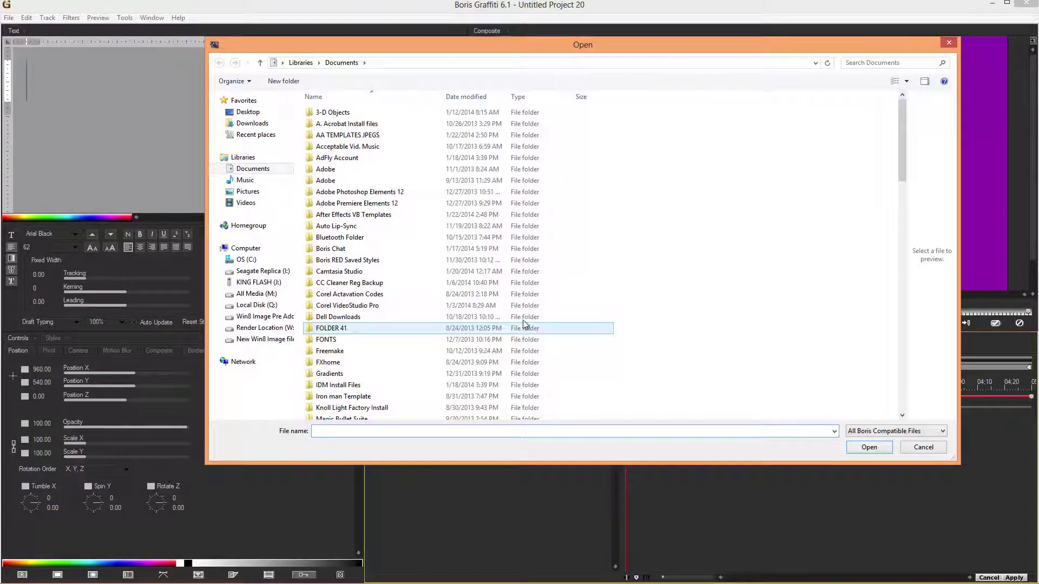
{"action": "left_click", "coordinate": [244, 113]}
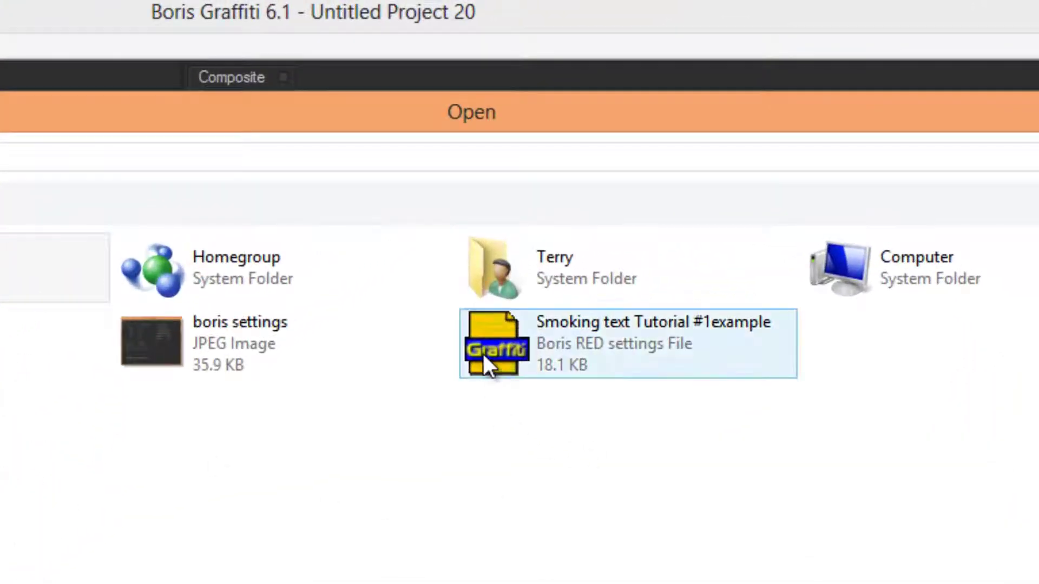
{"action": "left_click", "coordinate": [486, 360]}
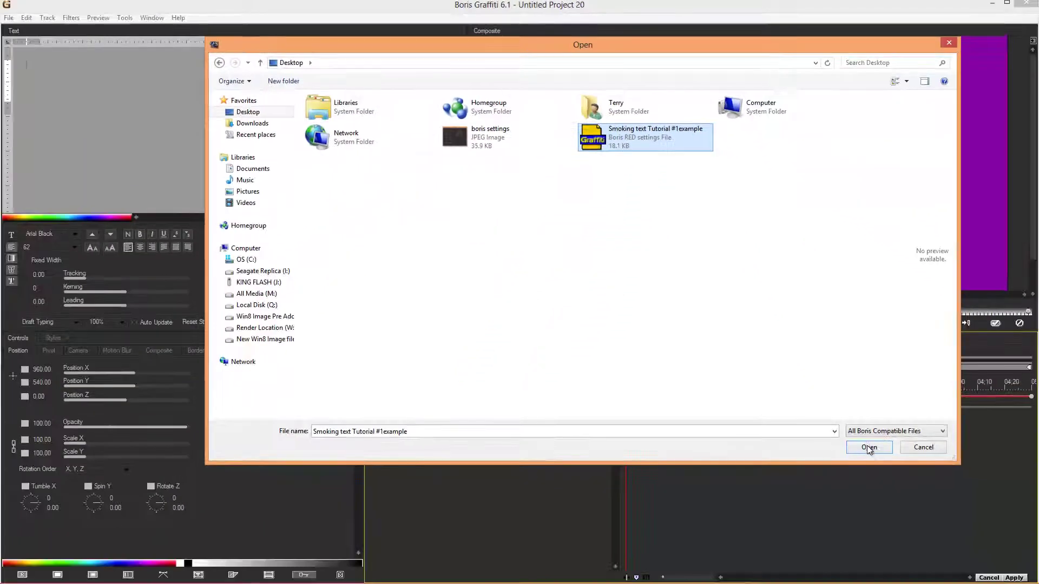
{"action": "left_click", "coordinate": [891, 492]}
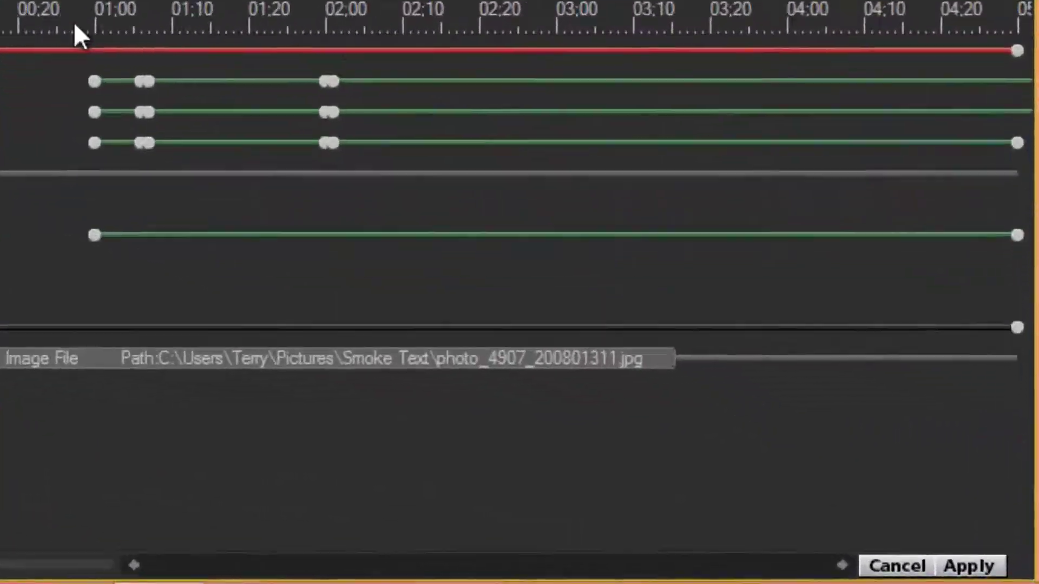
Apply the smoking text effect to the clip and scrub the preview to check it.
{"action": "left_click", "coordinate": [964, 564]}
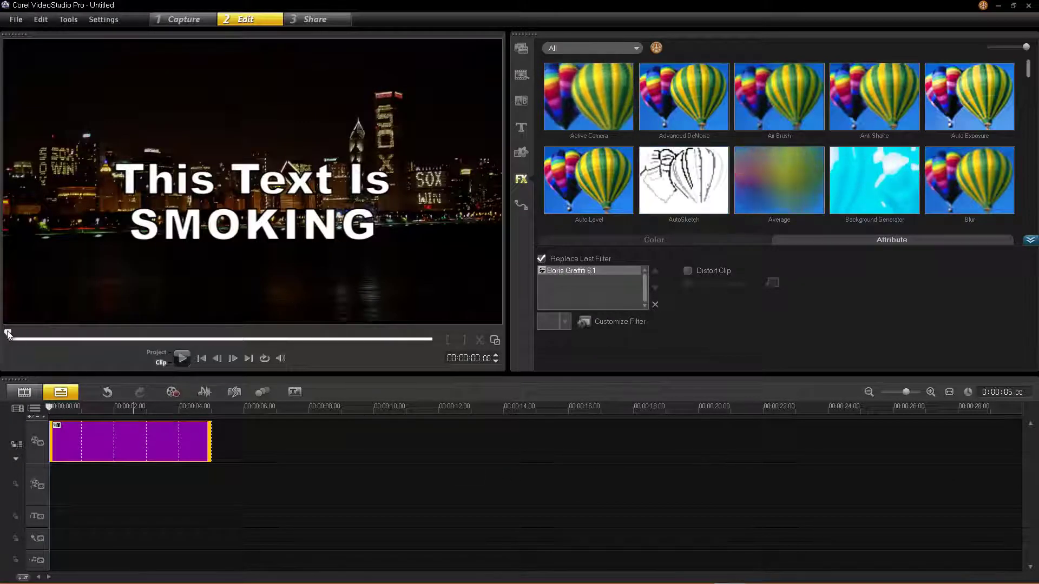
{"action": "mouse_move", "coordinate": [8, 334]}
{"action": "left_mouse_down"}
{"action": "mouse_move", "coordinate": [314, 340]}
{"action": "mouse_move", "coordinate": [2, 336]}
{"action": "left_mouse_up"}
In the Share workspace, choose MPEG-4 AVC 1920x1080 as the video file format.
{"action": "left_click", "coordinate": [327, 19]}
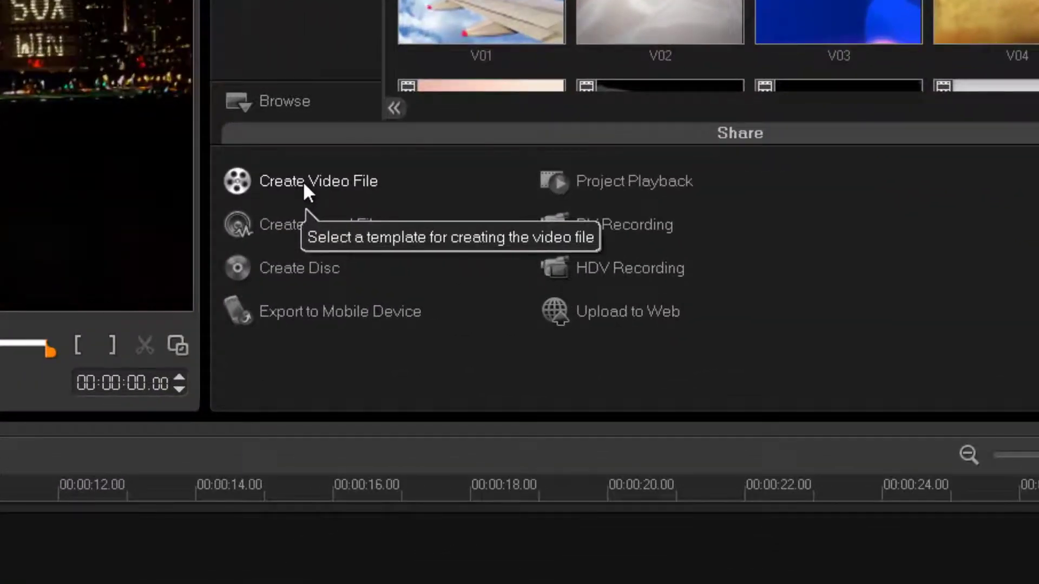
{"action": "left_click", "coordinate": [303, 181]}
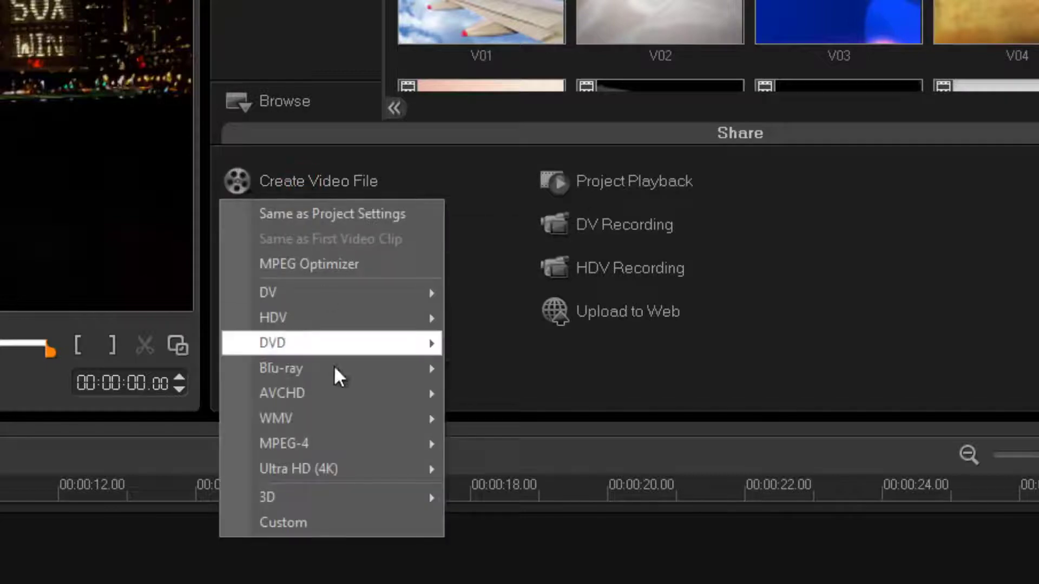
{"action": "mouse_move", "coordinate": [408, 442]}
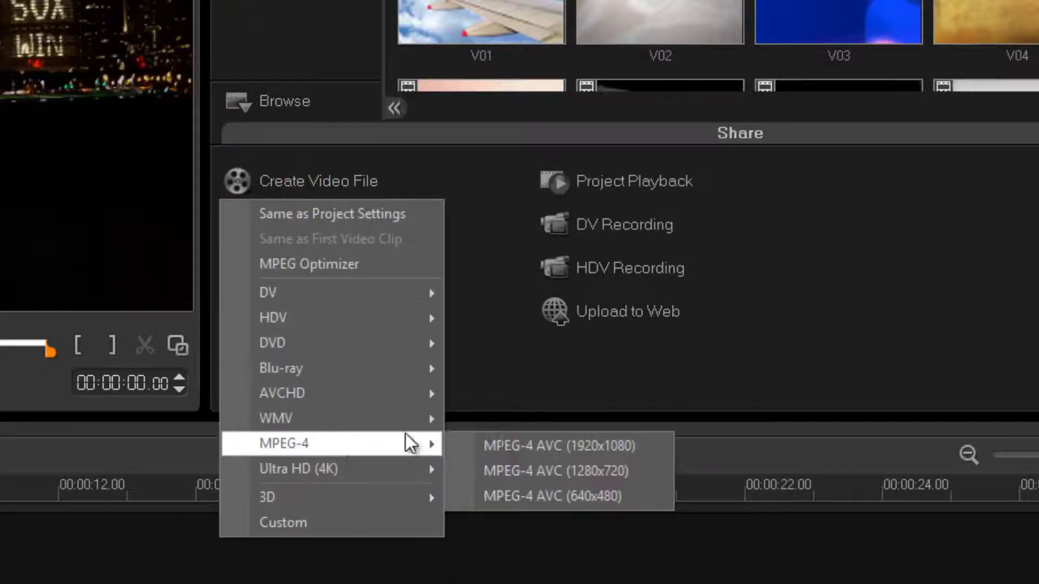
{"action": "left_click", "coordinate": [581, 447]}
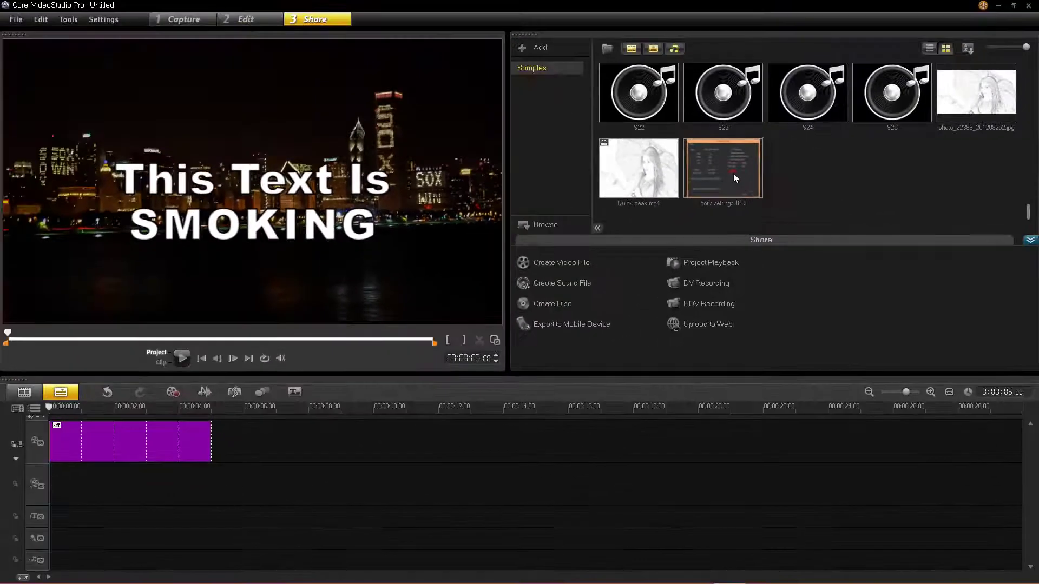
Preview the Boris settings image and bring up the MPEG-4 export templates again.
{"action": "left_click", "coordinate": [733, 176]}
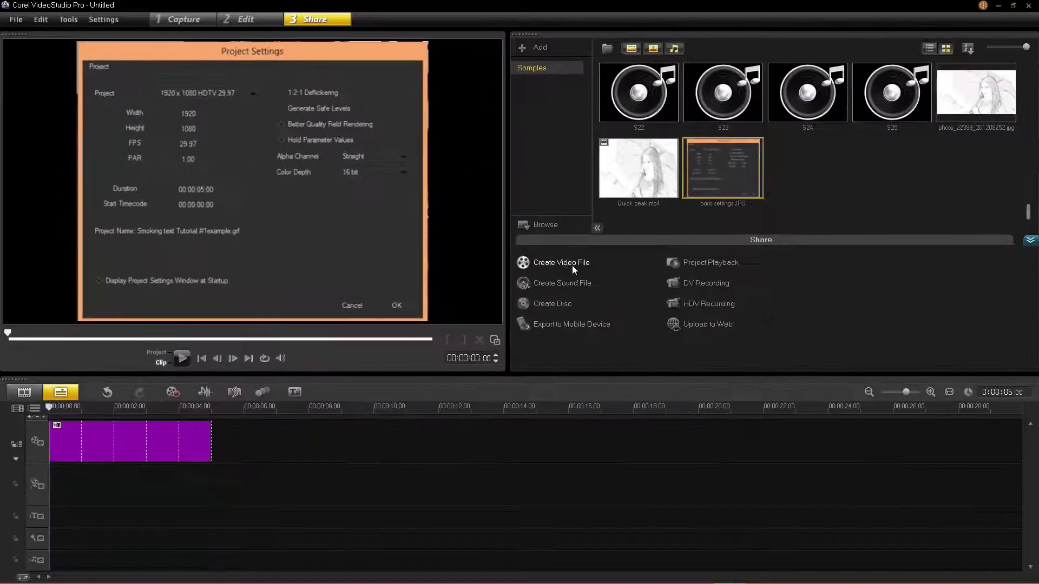
{"action": "left_click", "coordinate": [563, 262]}
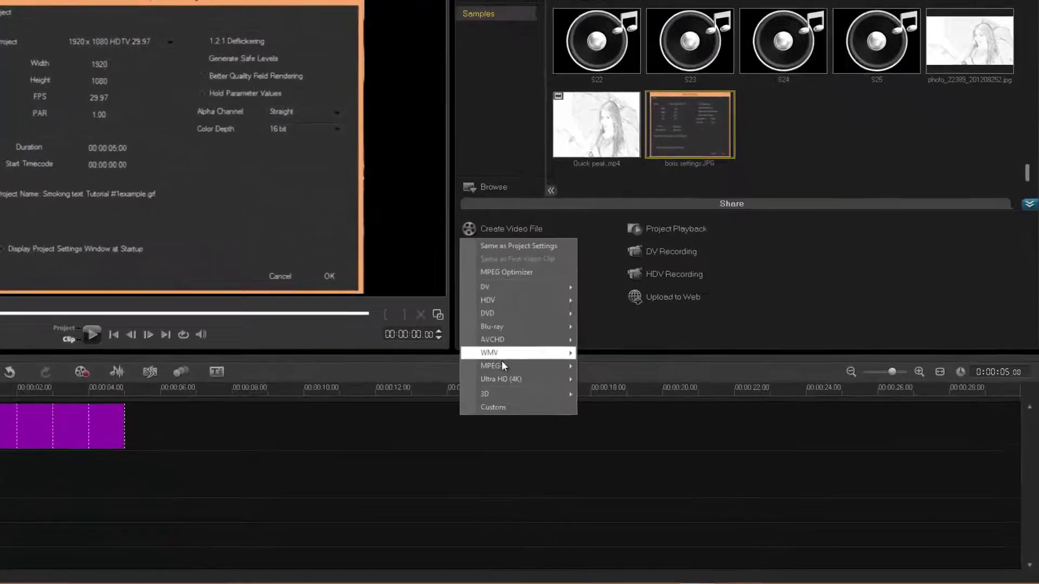
{"action": "mouse_move", "coordinate": [552, 386]}
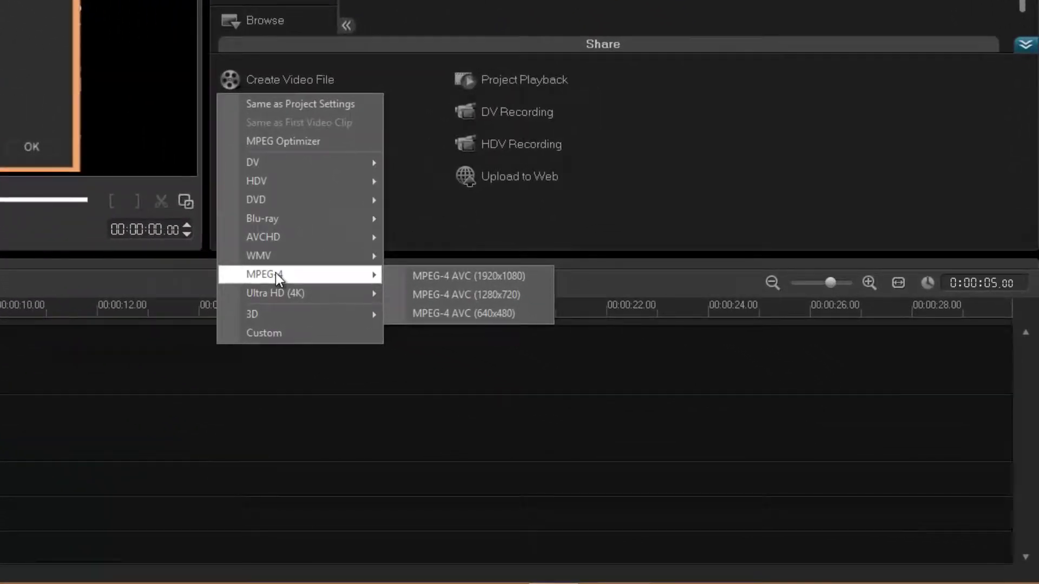
{"action": "mouse_move", "coordinate": [294, 256]}
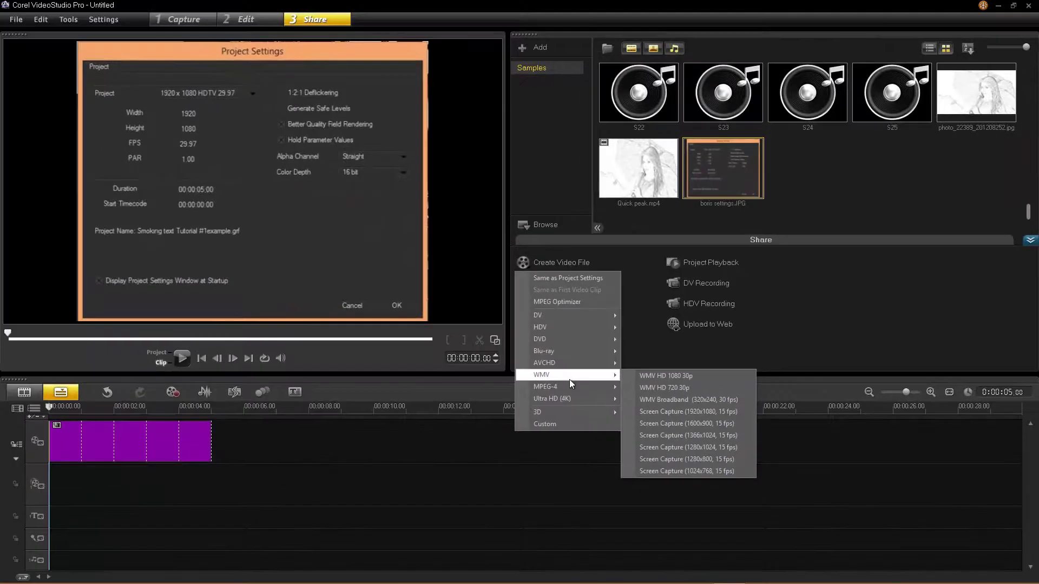
{"action": "mouse_move", "coordinate": [575, 386]}
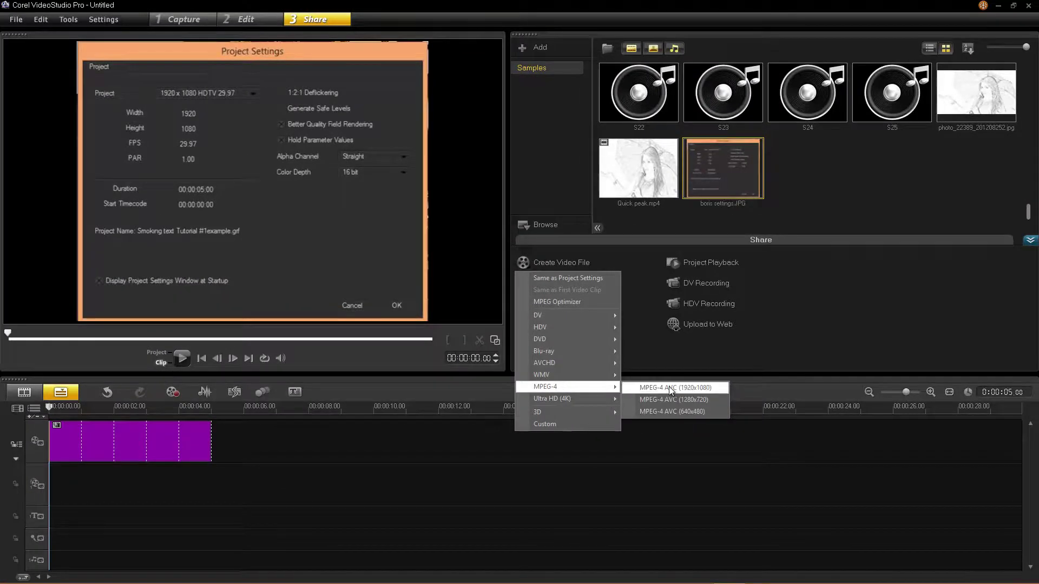